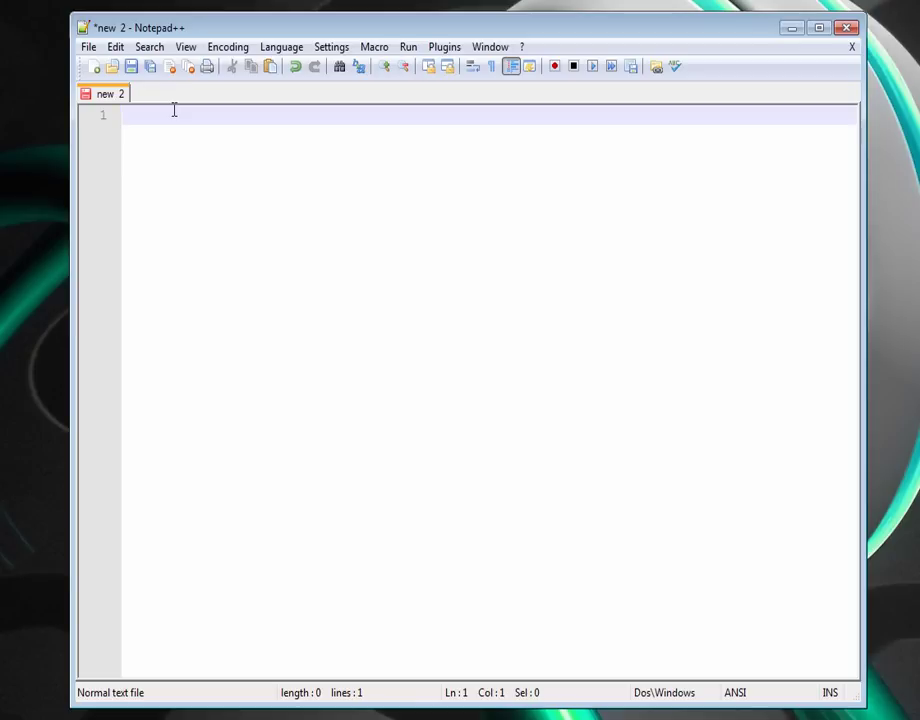
# - Write the first two script lines: title calc and color 0a
pyautogui.write('title')
pyautogui.press('BackSpace')
pyautogui.press('Return')
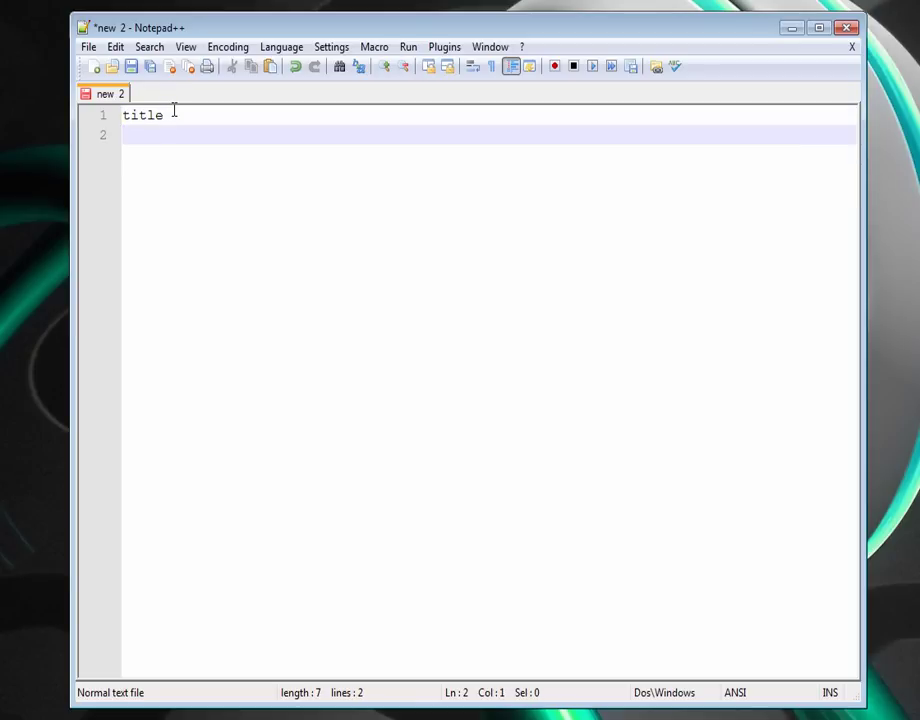
pyautogui.press('BackSpace')
pyautogui.write('calc')
pyautogui.press('Return')
pyautogui.write('color ')
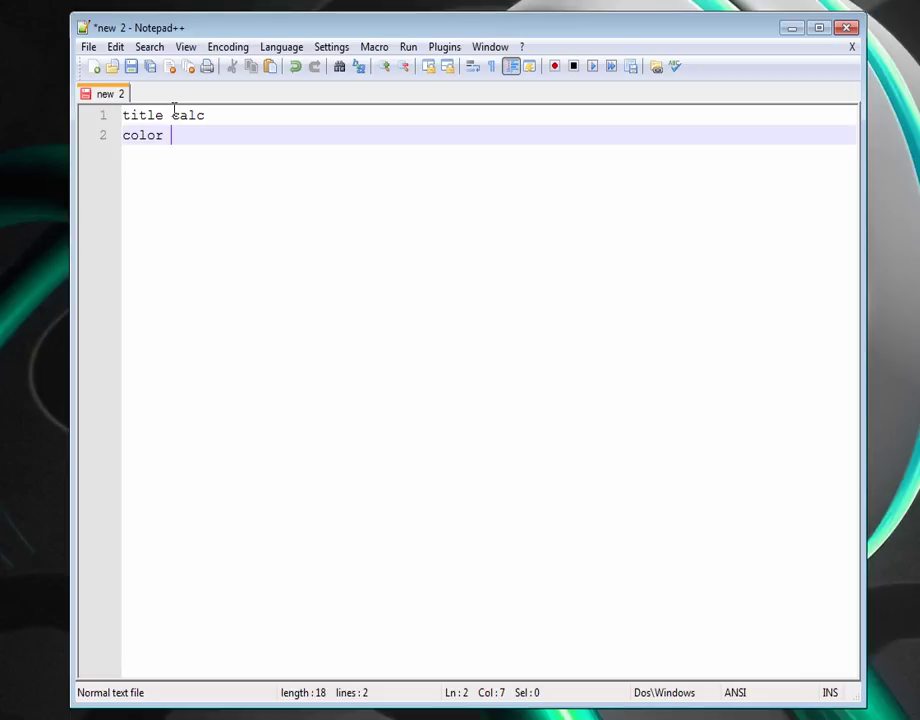
pyautogui.write('0a')
pyautogui.press('Return')
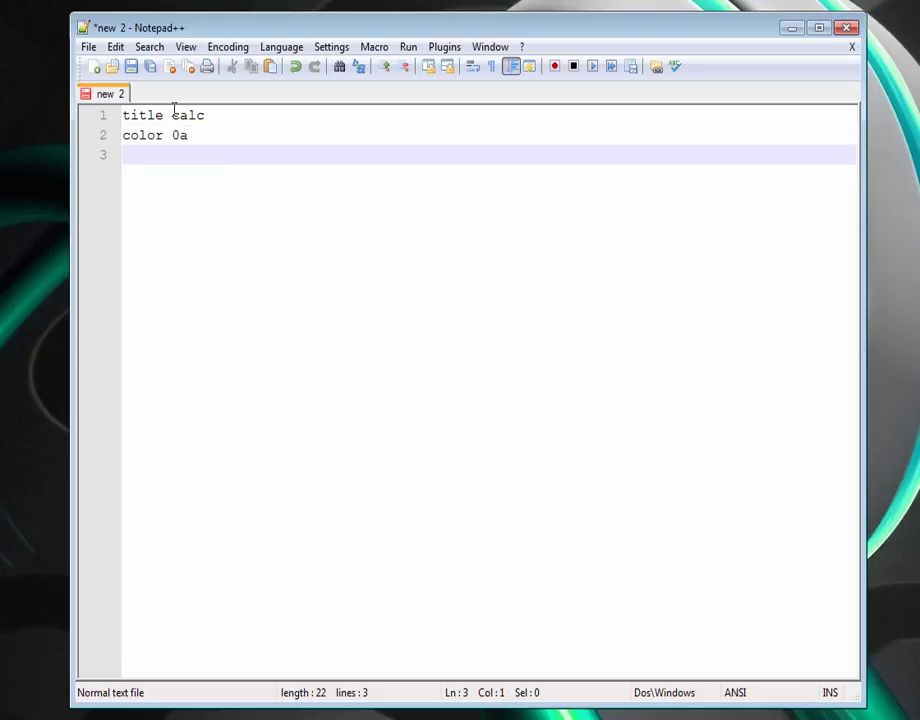
pyautogui.write('@echo o')
pyautogui.write('ff')
pyautogui.press('Return')
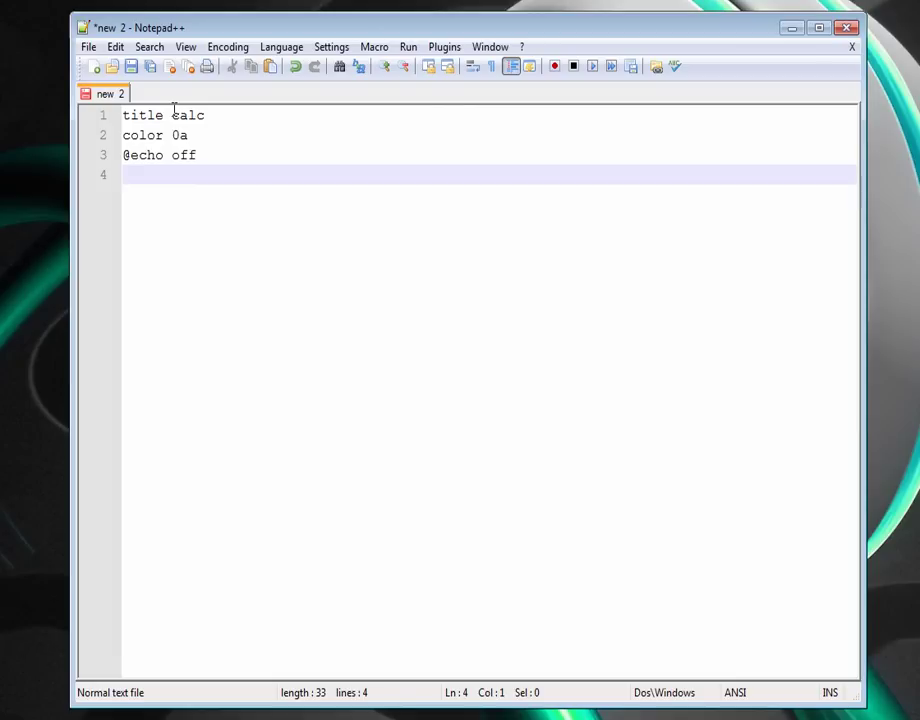
pyautogui.write(':start')
pyautogui.press('Return')
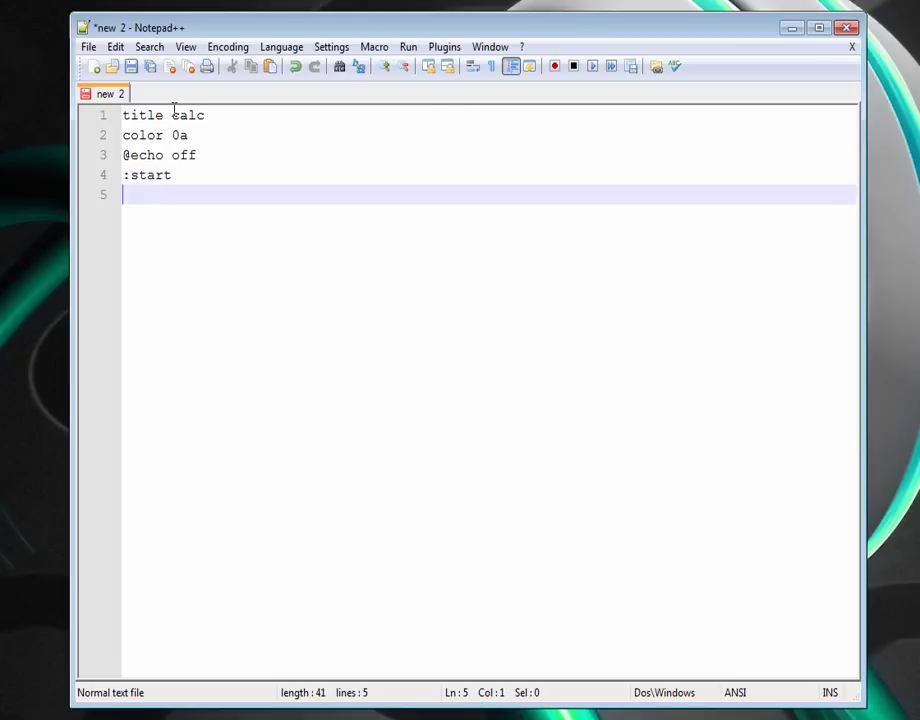
pyautogui.write('cls')
pyautogui.press('Return')
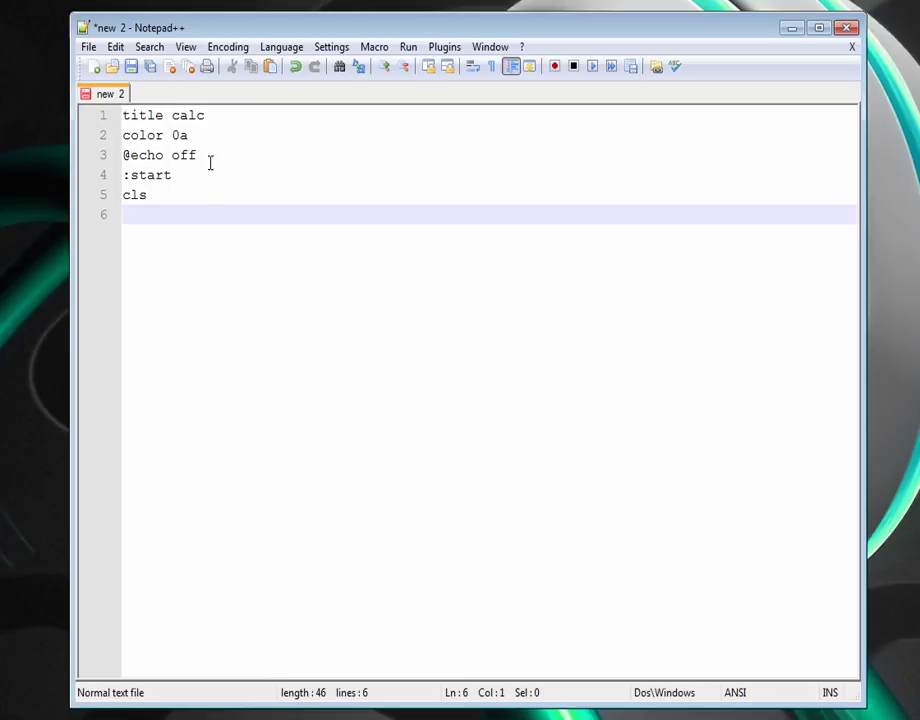
pyautogui.moveTo(131, 215); pyautogui.dragTo(124, 155)
pyautogui.click(86, 262)
pyautogui.click(253, 117)
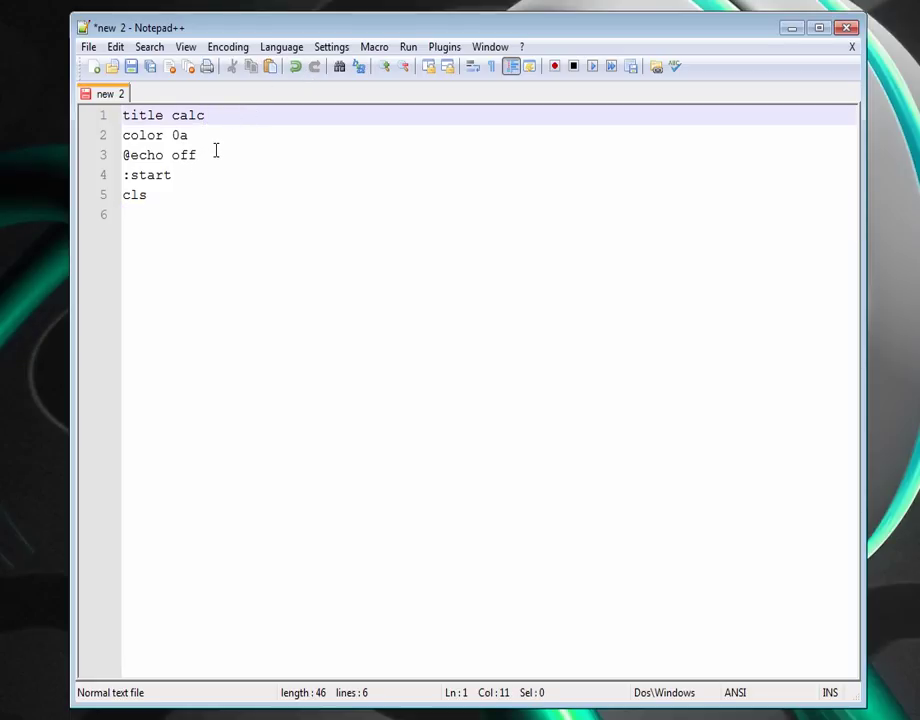
pyautogui.click(216, 154)
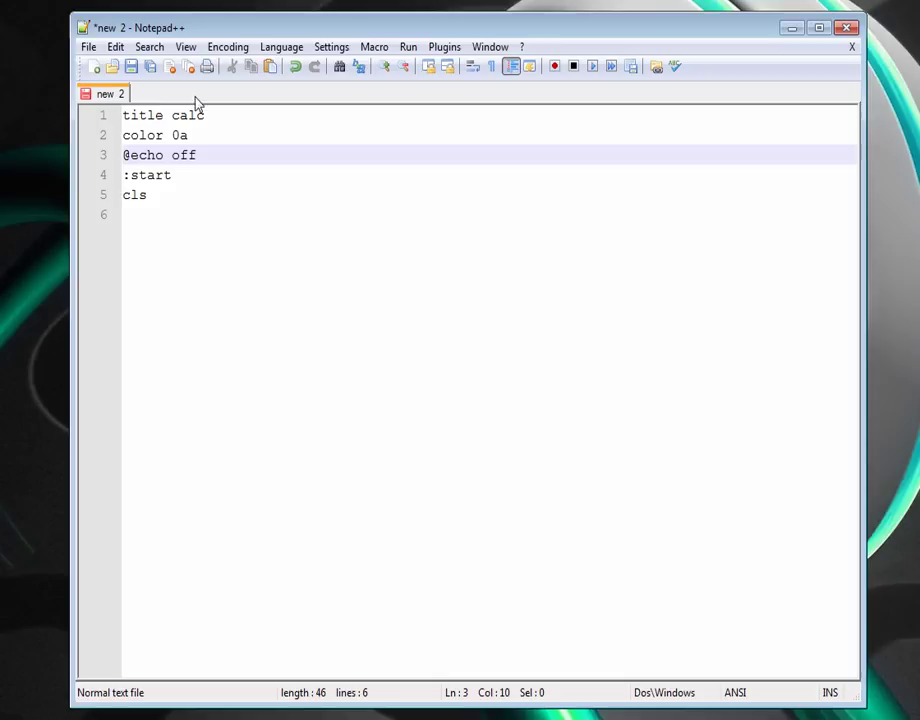
pyautogui.click(226, 115)
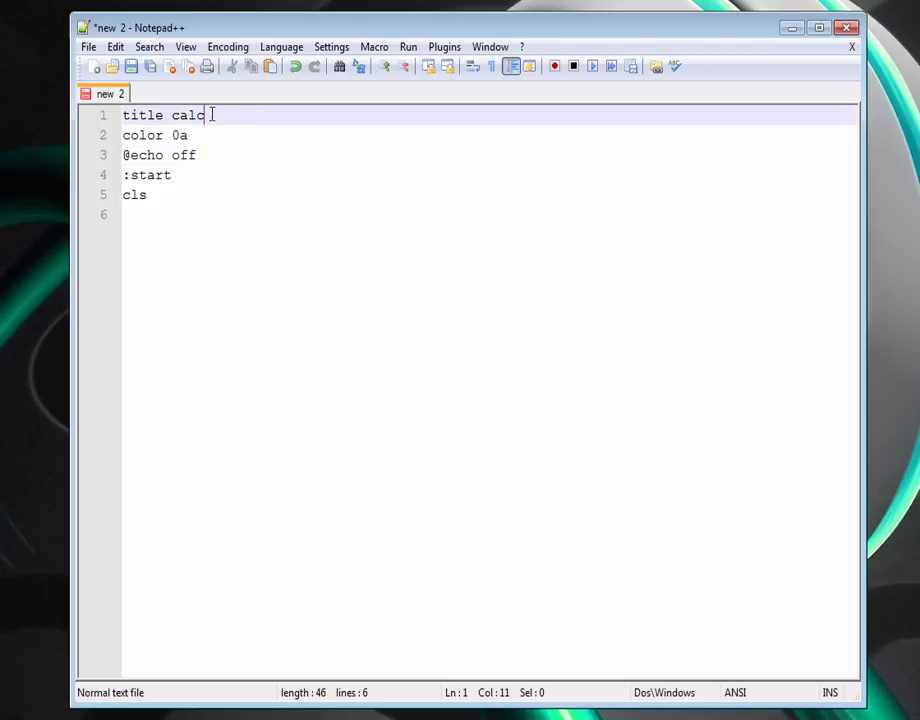
pyautogui.click(168, 118)
pyautogui.click(232, 119)
# - Change the title line from calc to Calculator
pyautogui.moveTo(206, 115); pyautogui.dragTo(180, 115)
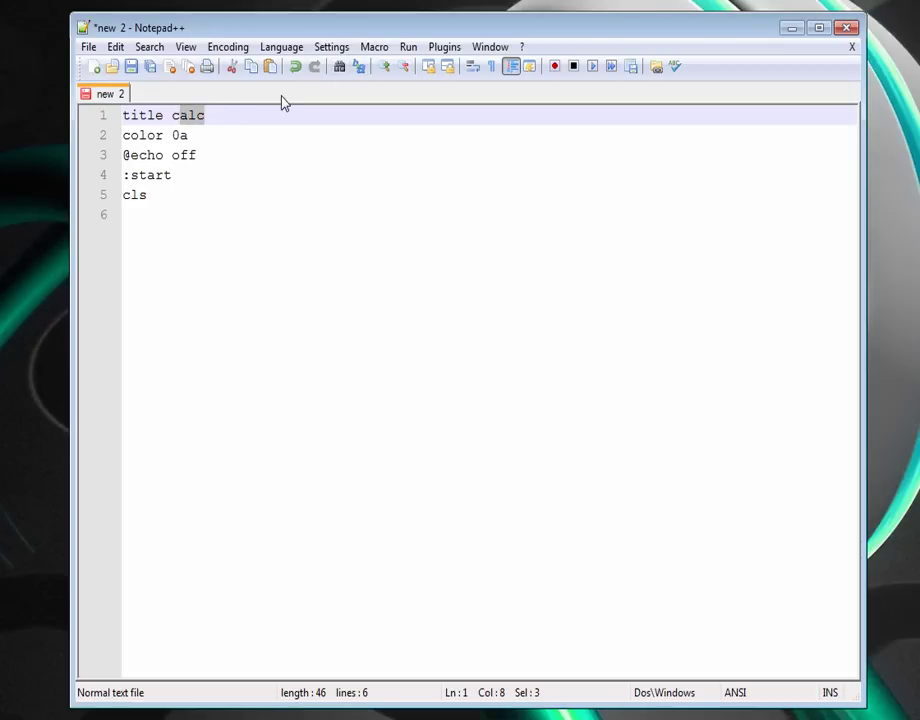
pyautogui.press('BackSpace')
pyautogui.press('BackSpace')
pyautogui.write('Calcula')
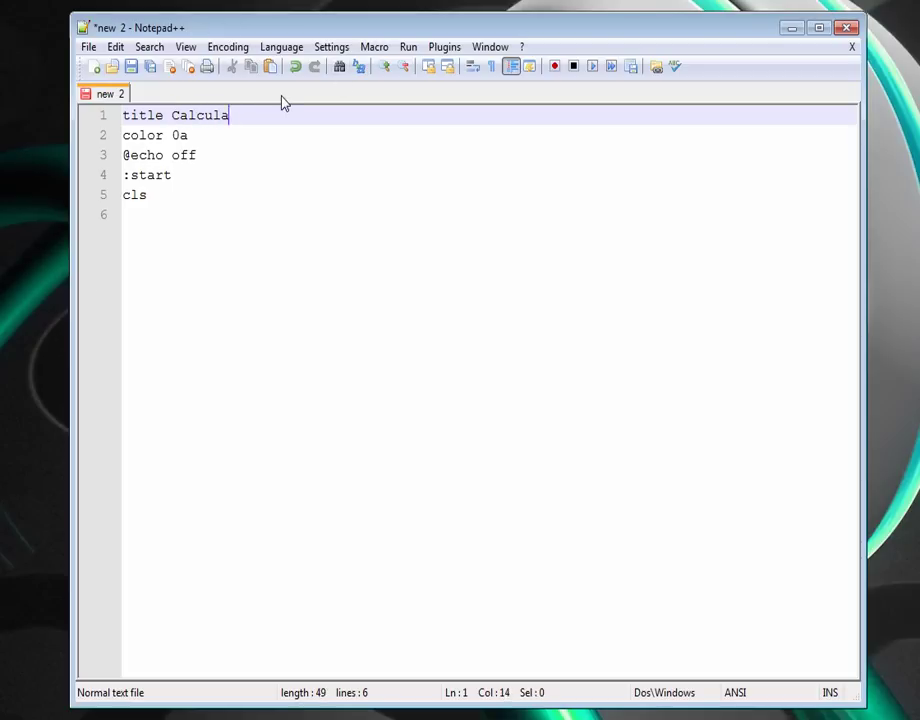
pyautogui.write('tor')
pyautogui.click(212, 135)
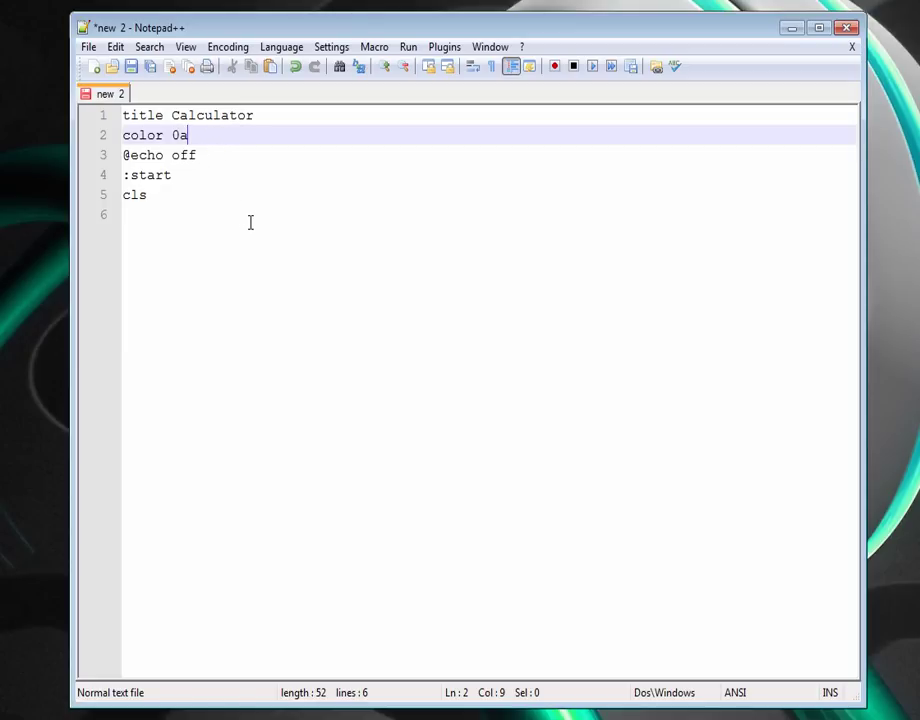
# - Add an echo Calculator line on line 6 and review the script lines
pyautogui.click(253, 258)
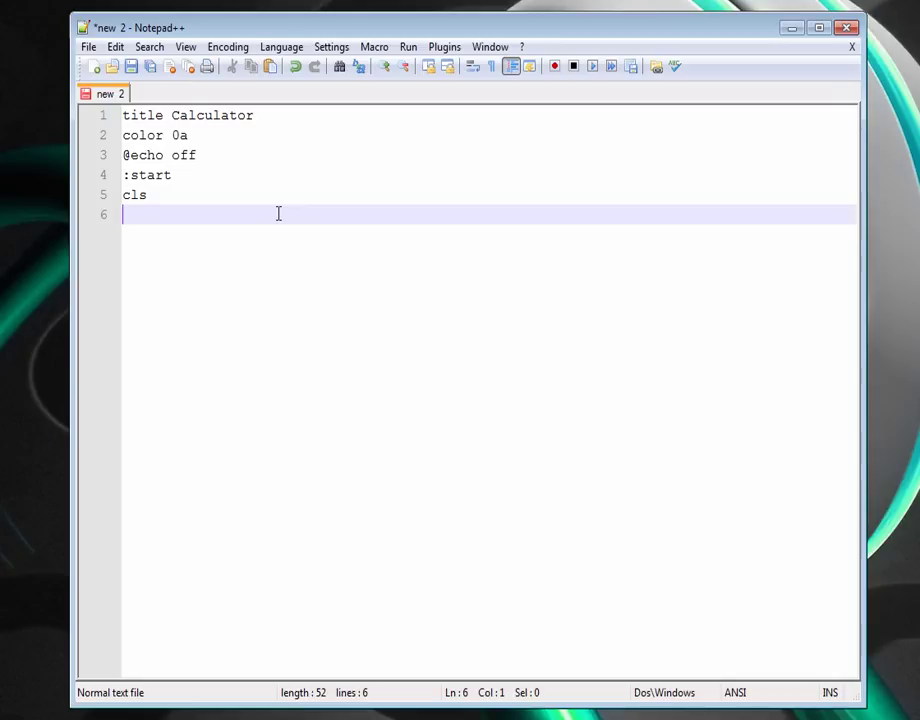
pyautogui.write('e')
pyautogui.write('cho Calc')
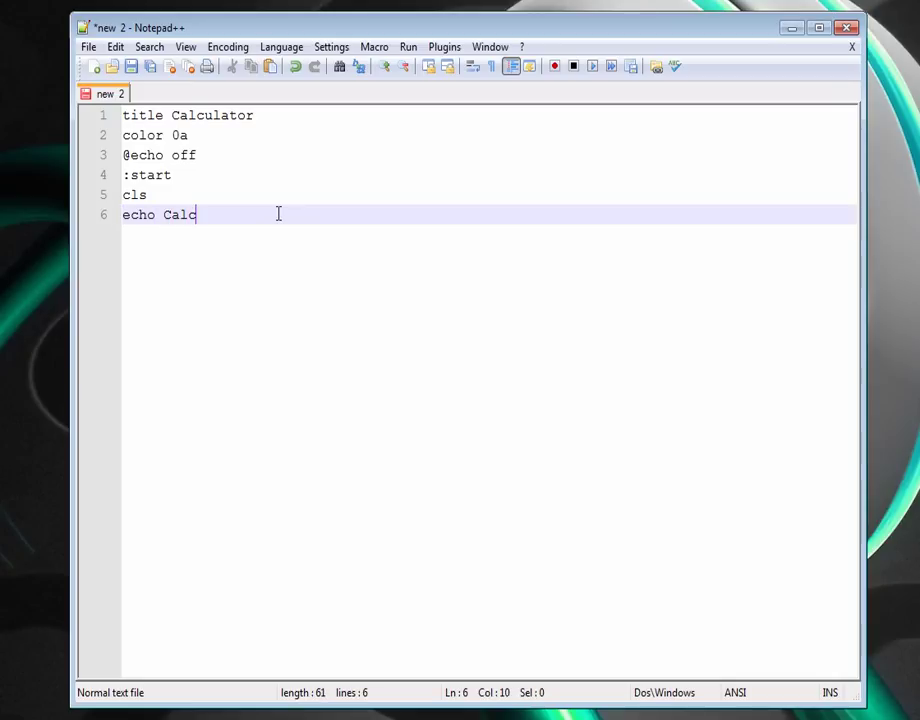
pyautogui.write('ulator')
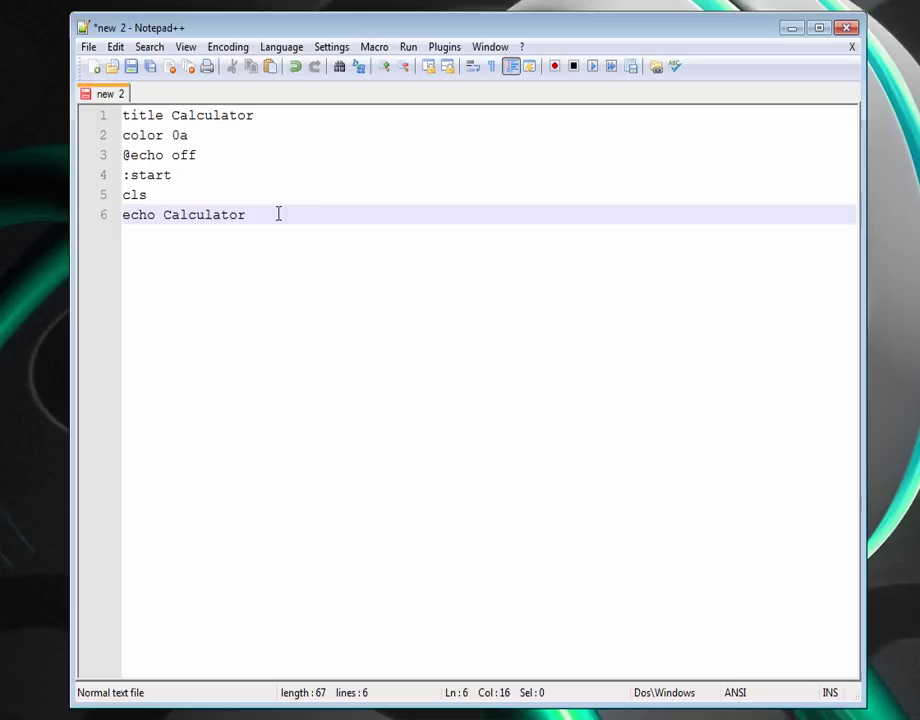
pyautogui.moveTo(164, 195); pyautogui.dragTo(78, 193)
pyautogui.click(187, 197)
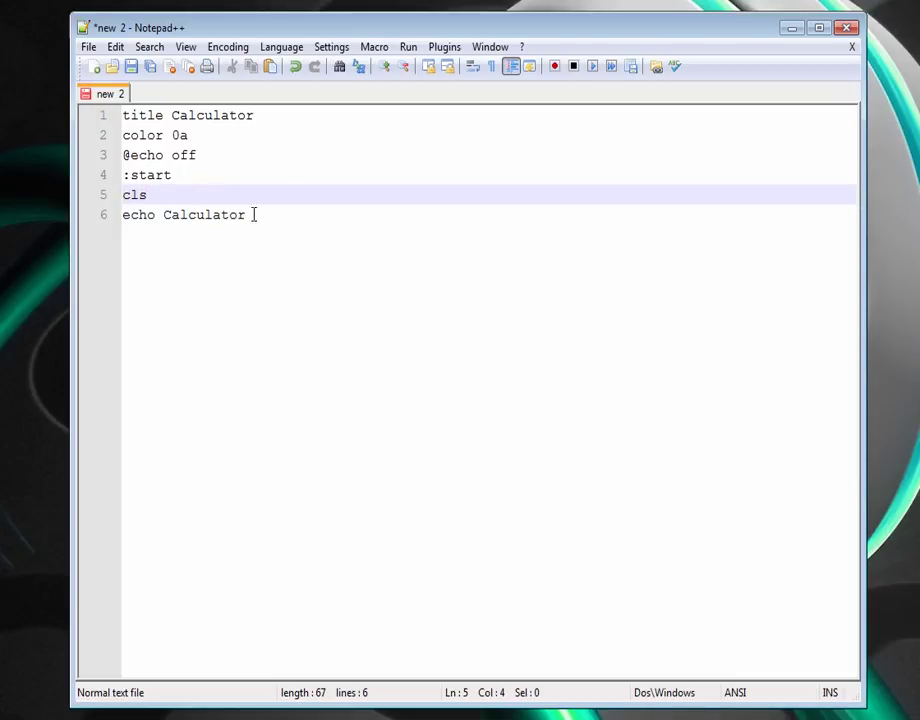
pyautogui.click(227, 140)
pyautogui.click(271, 115)
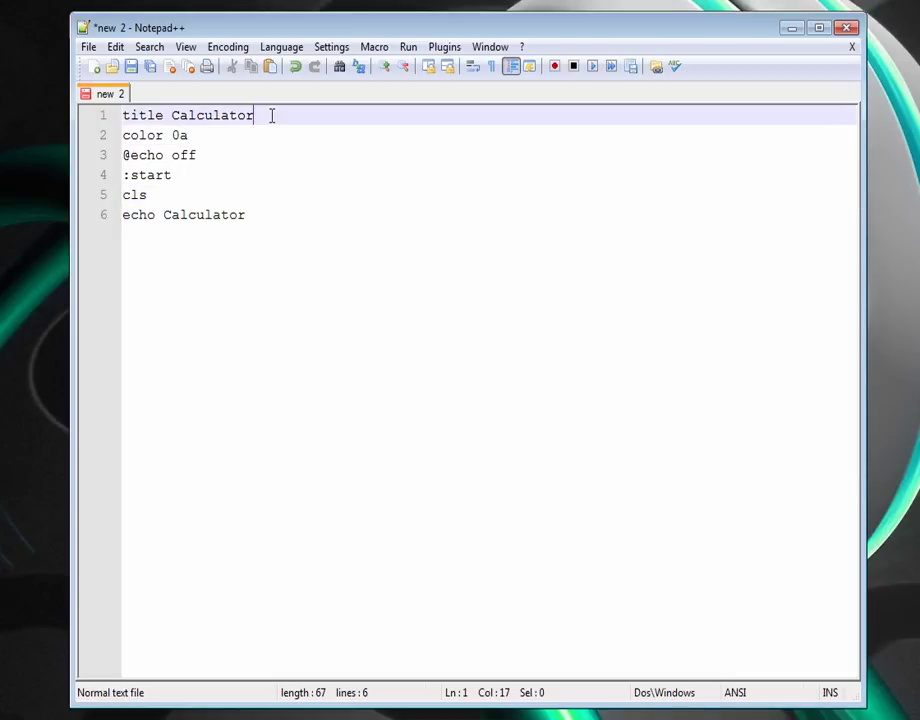
pyautogui.click(187, 133)
pyautogui.click(230, 194)
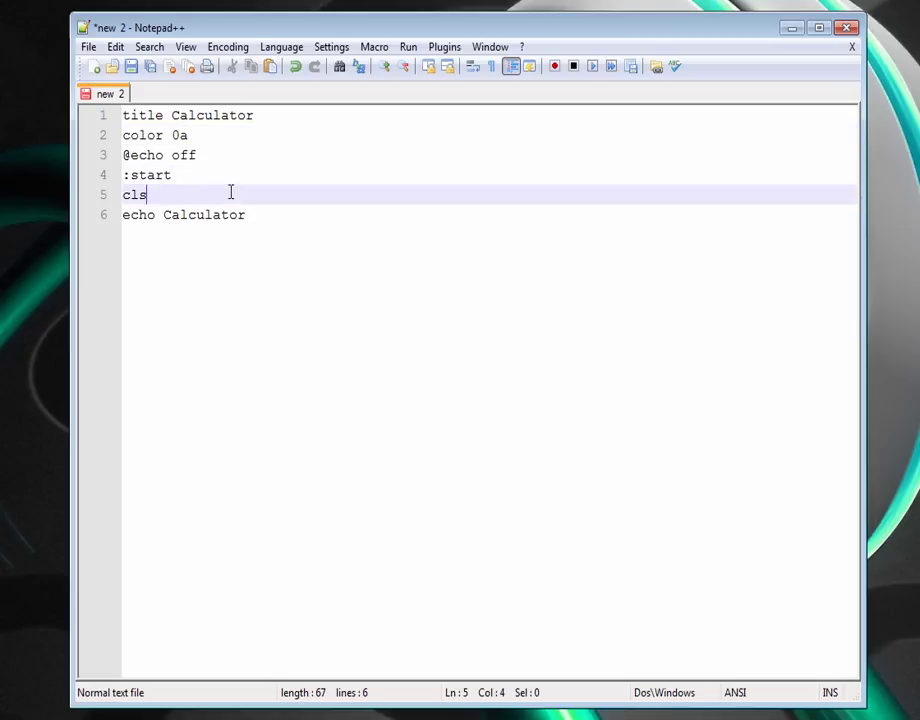
pyautogui.click(306, 218)
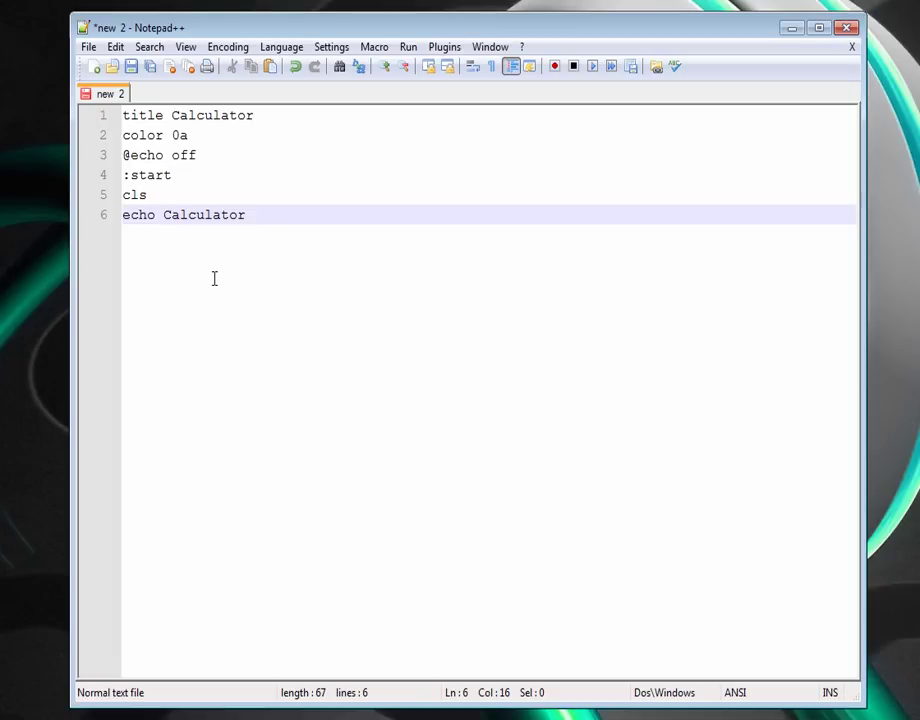
# - Paste the dashed divider and keypad echo lines, then add the prompt set /p sum=Enter:
pyautogui.write('echo ------------------------- echo. echo. echo [ 1 ][ 2 ][ 3 ][ / ] echo [ 4 ][ 5 ][ 6 ][ * ] echo [ 7 ][ 8 ][ 9 ][ - ] echo [   ][ 0 ][ = ][ + ] echo.')
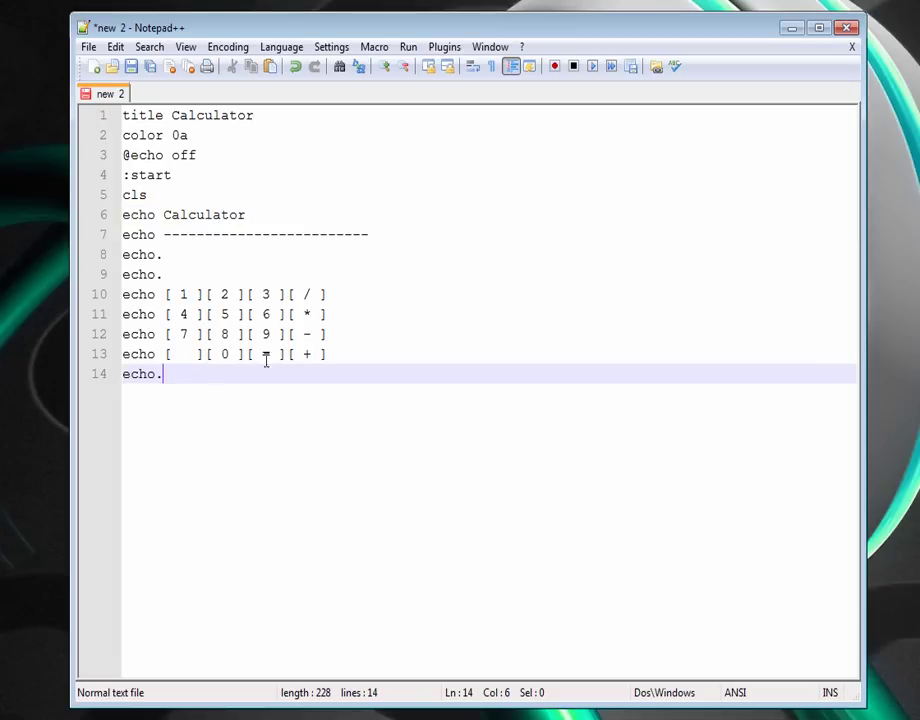
pyautogui.press('Return')
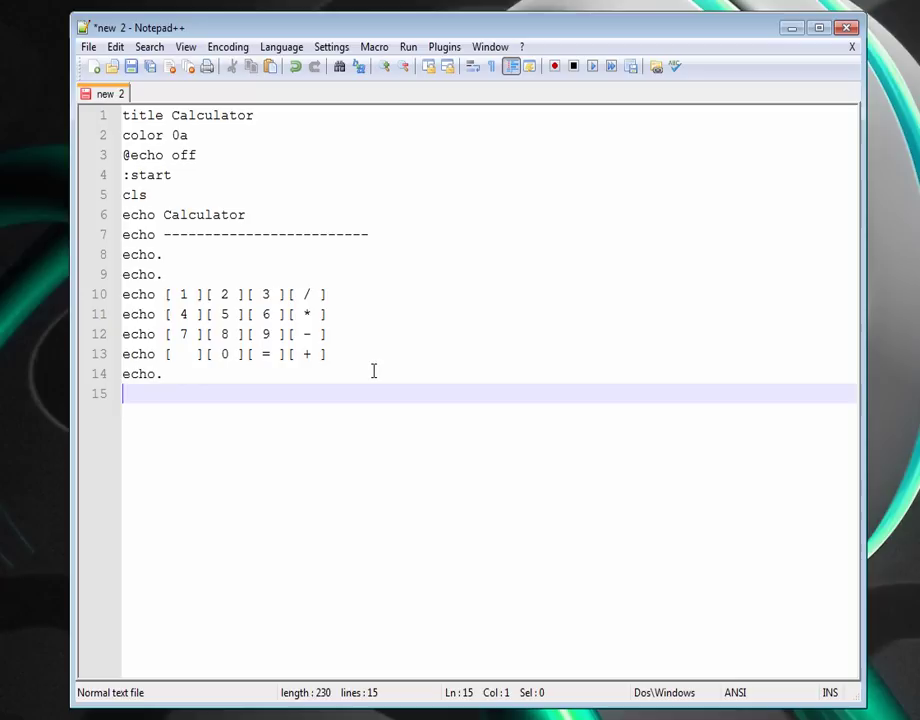
pyautogui.write('set /p')
pyautogui.write(' sum=')
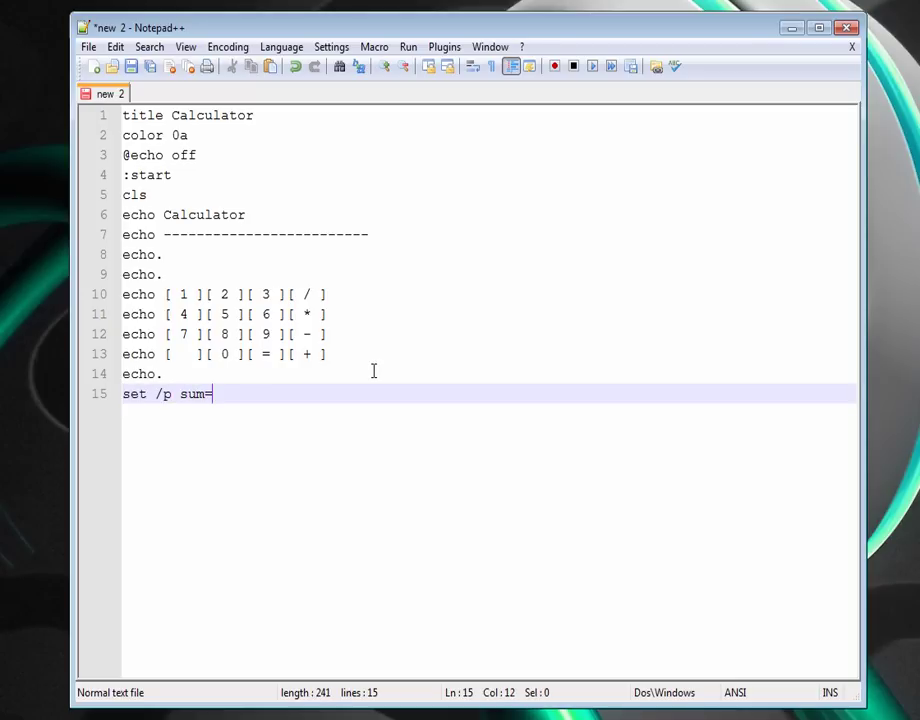
pyautogui.write('Enter:')
pyautogui.press('Return')
pyautogui.press('BackSpace')
pyautogui.press('Return')
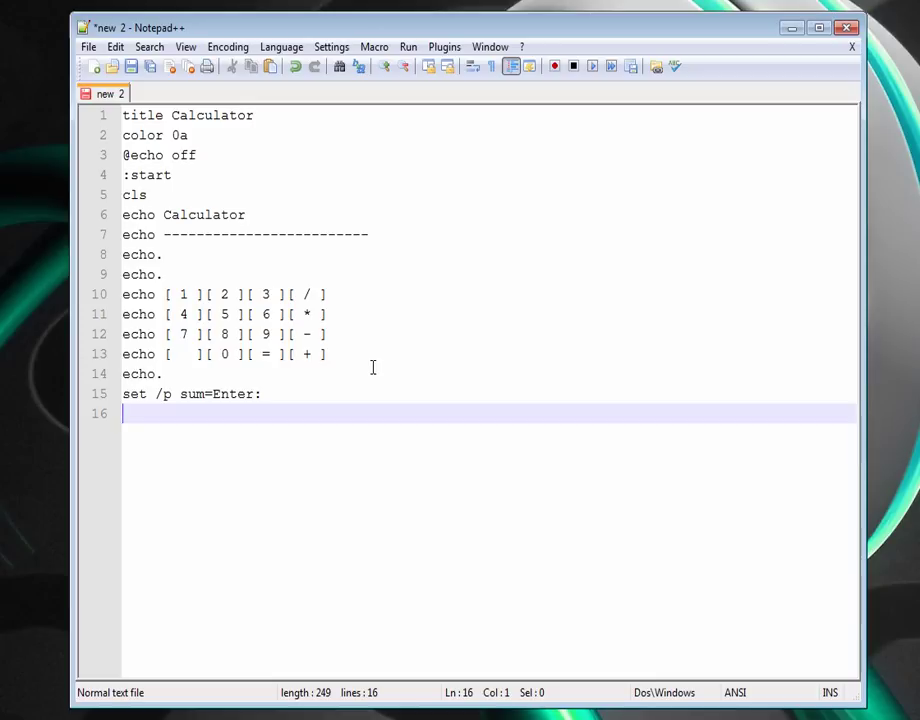
pyautogui.moveTo(180, 396); pyautogui.dragTo(206, 398)
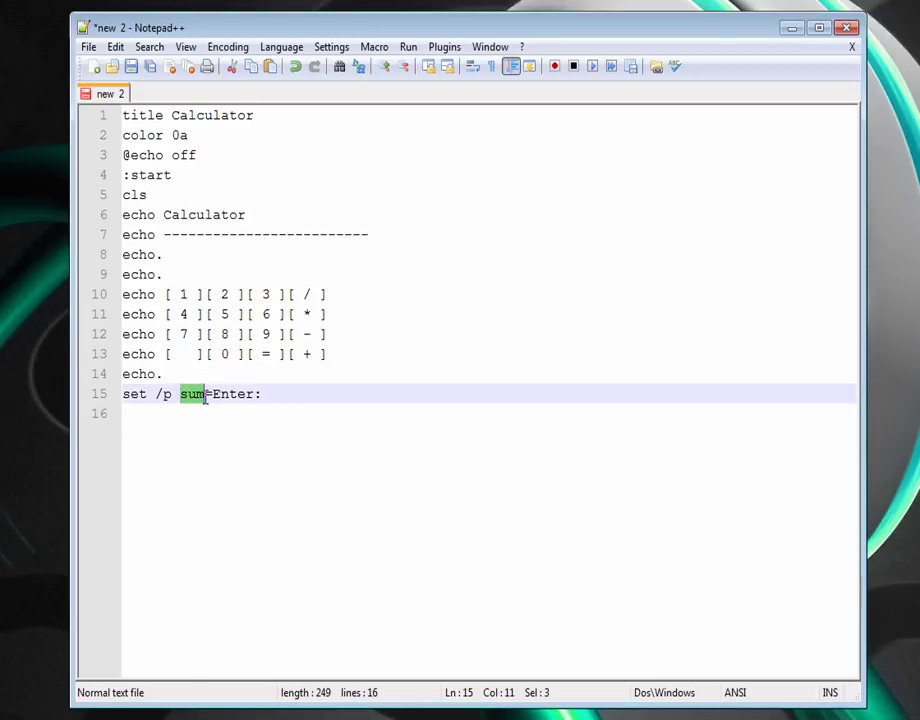
pyautogui.click(235, 490)
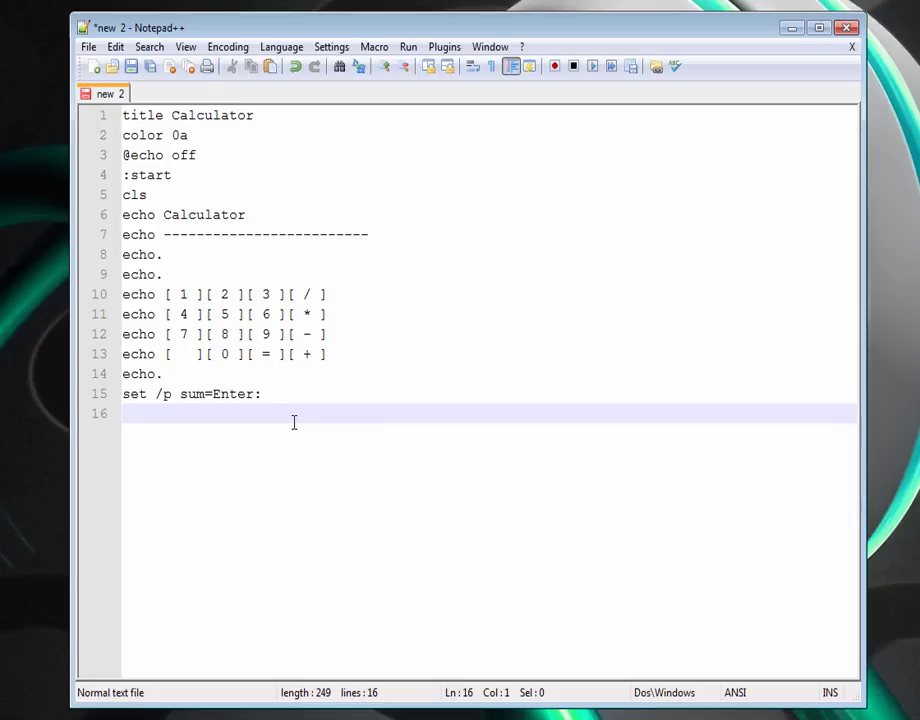
# - Add set /a res=%sum% to compute the result, followed by a cls line
pyautogui.press('Return')
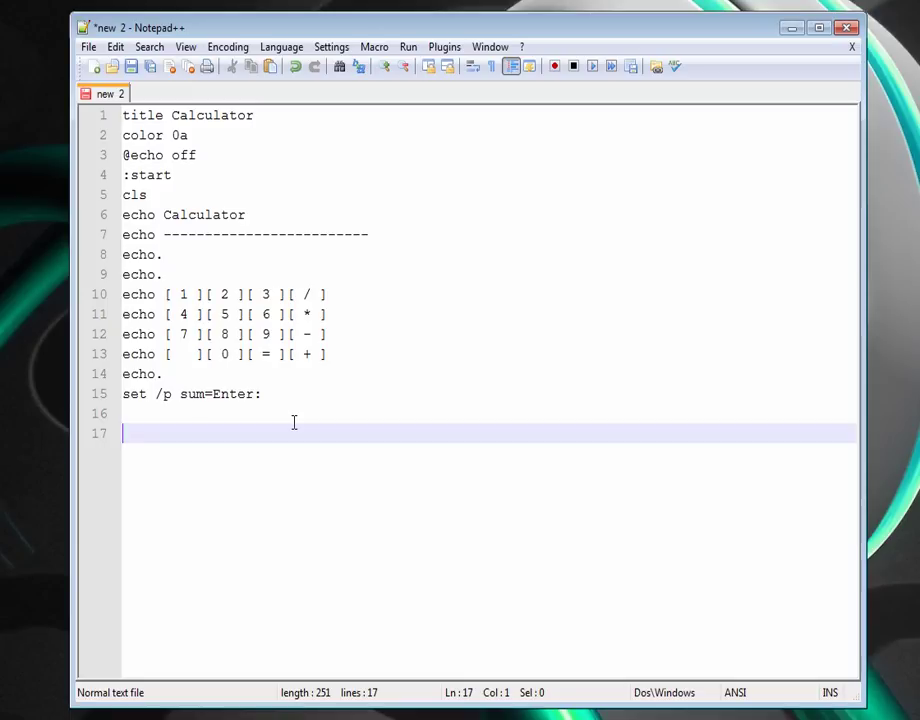
pyautogui.press('BackSpace')
pyautogui.write('se')
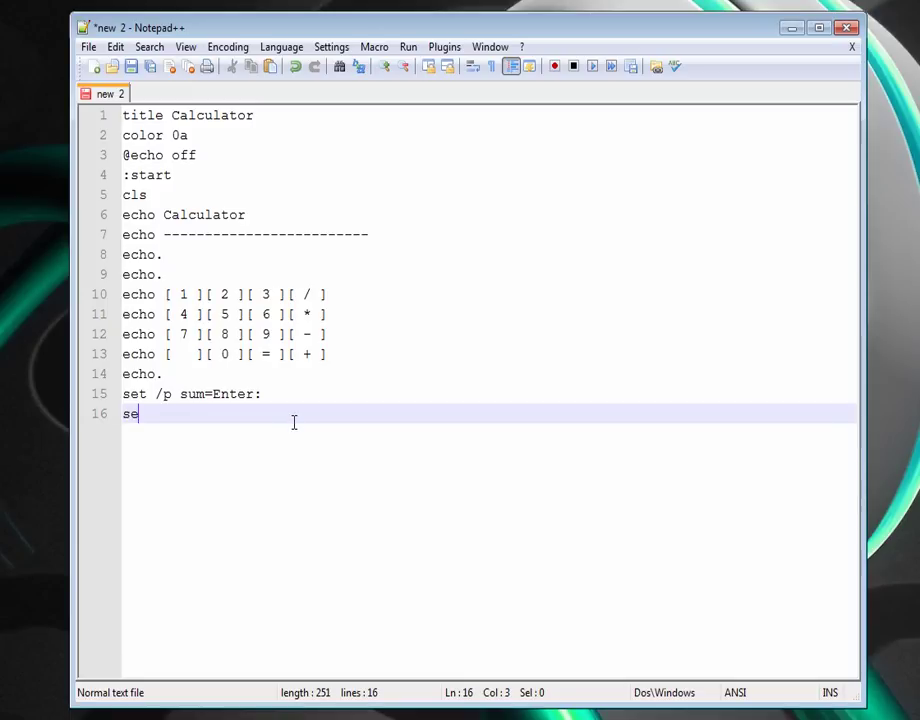
pyautogui.write('t /a res')
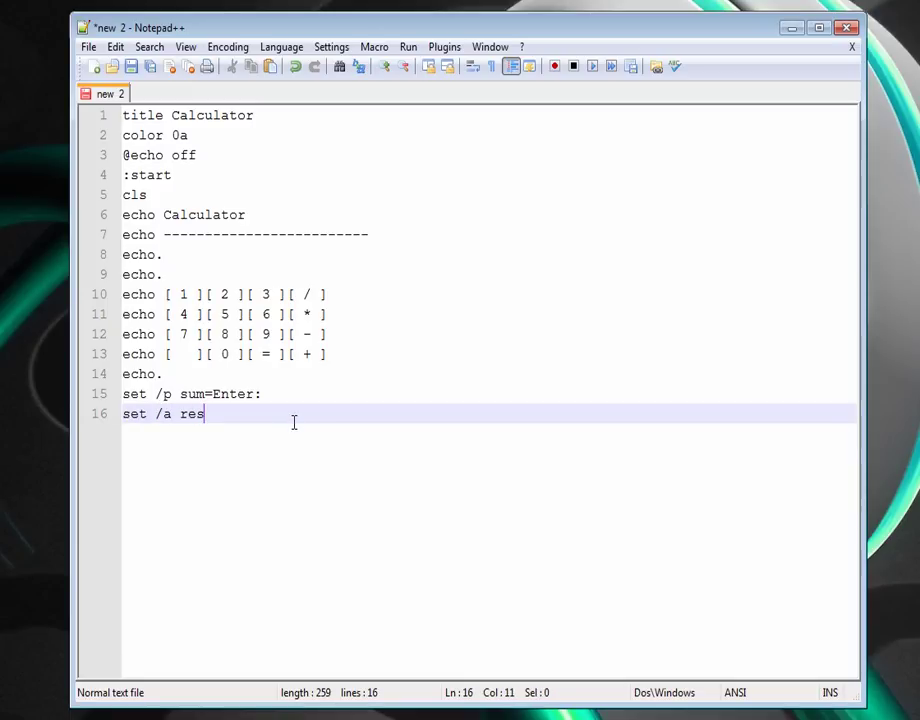
pyautogui.write('=')
pyautogui.write('%sum%')
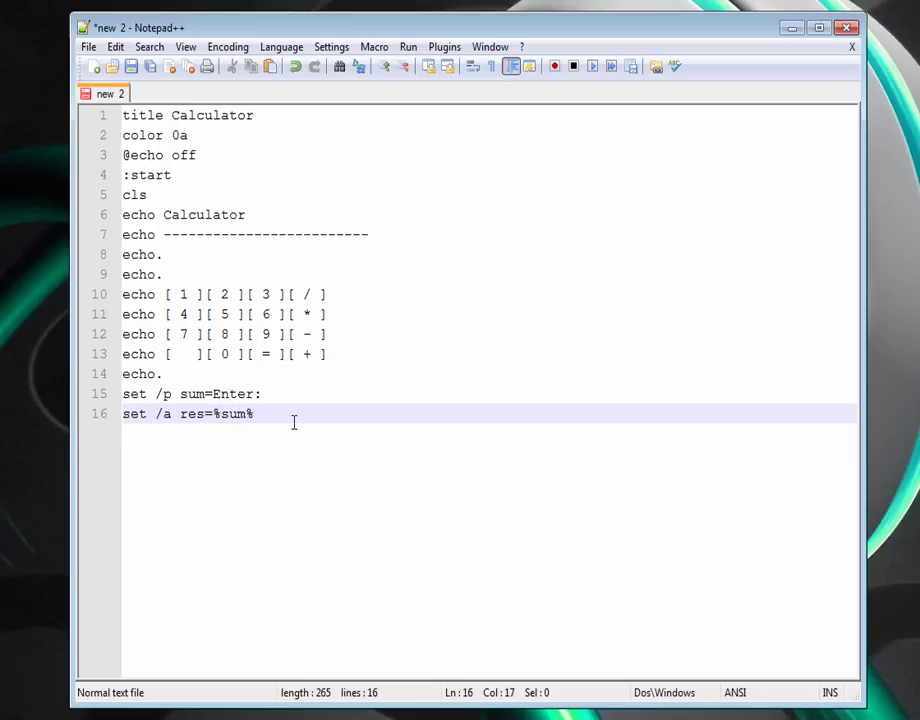
pyautogui.press('Return')
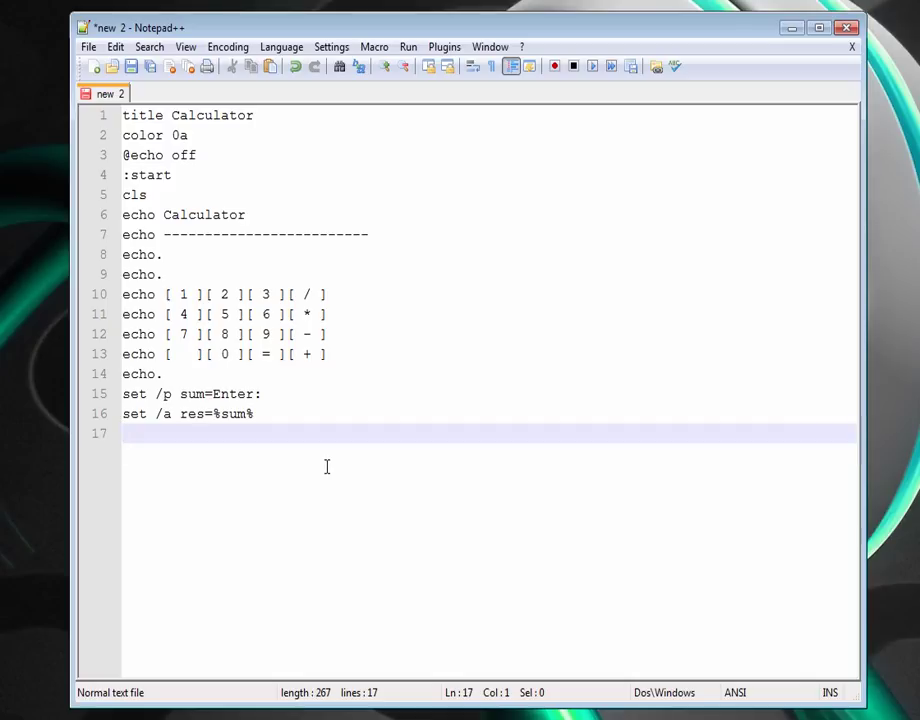
pyautogui.write('cls')
pyautogui.press('Return')
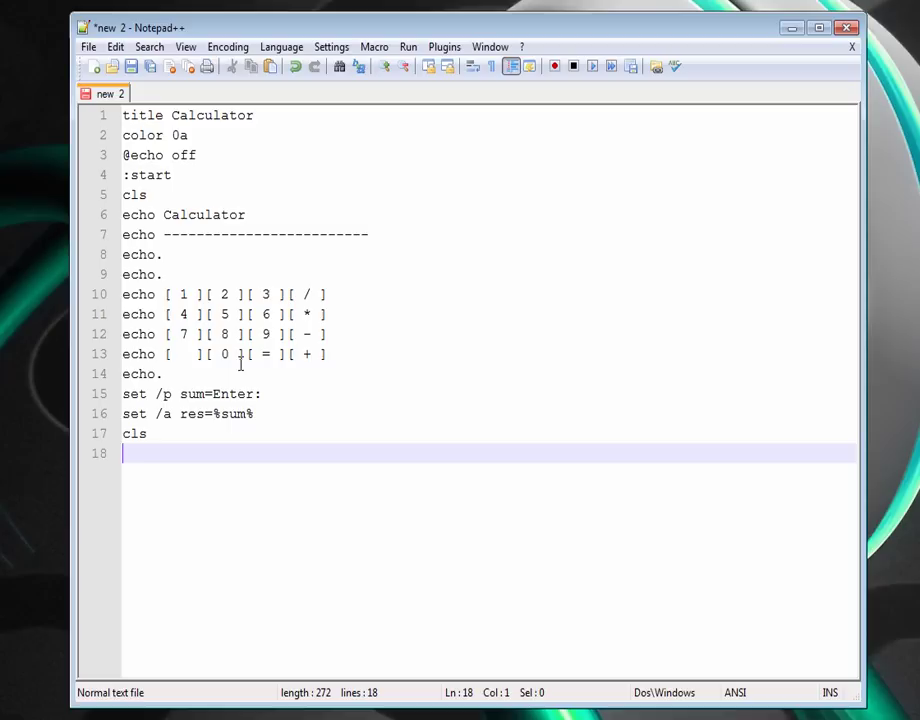
# - Paste a copy of the header and keypad lines after cls, with line 20 reading echo %res%
pyautogui.moveTo(165, 374)
pyautogui.mouseDown()
pyautogui.moveTo(29, 263)
pyautogui.moveTo(2, 205)
pyautogui.mouseUp()
pyautogui.hotkey('ctrl', 'c')
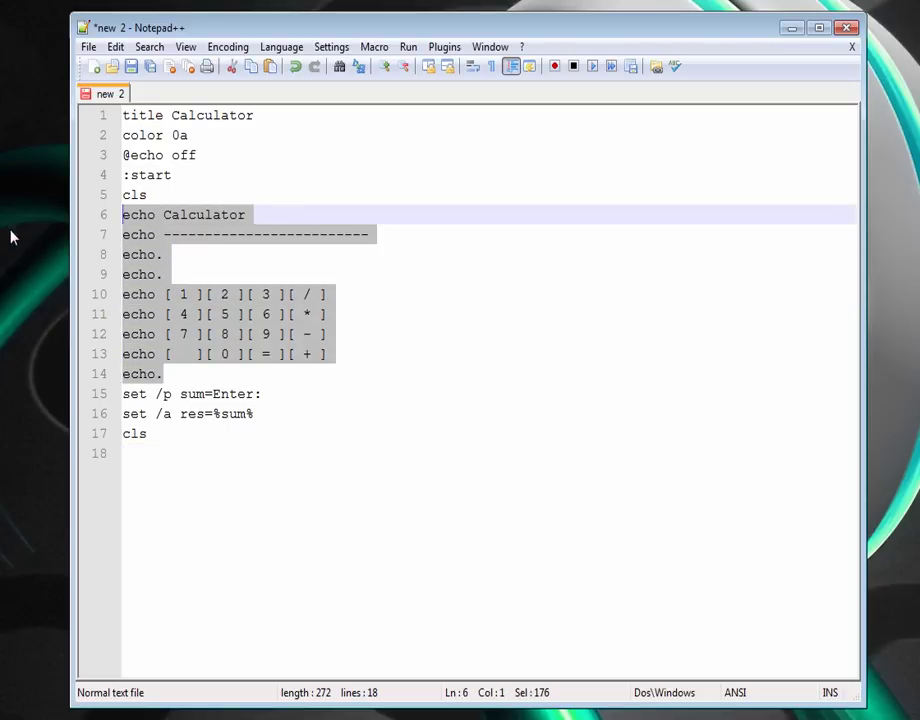
pyautogui.click(155, 468)
pyautogui.hotkey('ctrl', 'v')
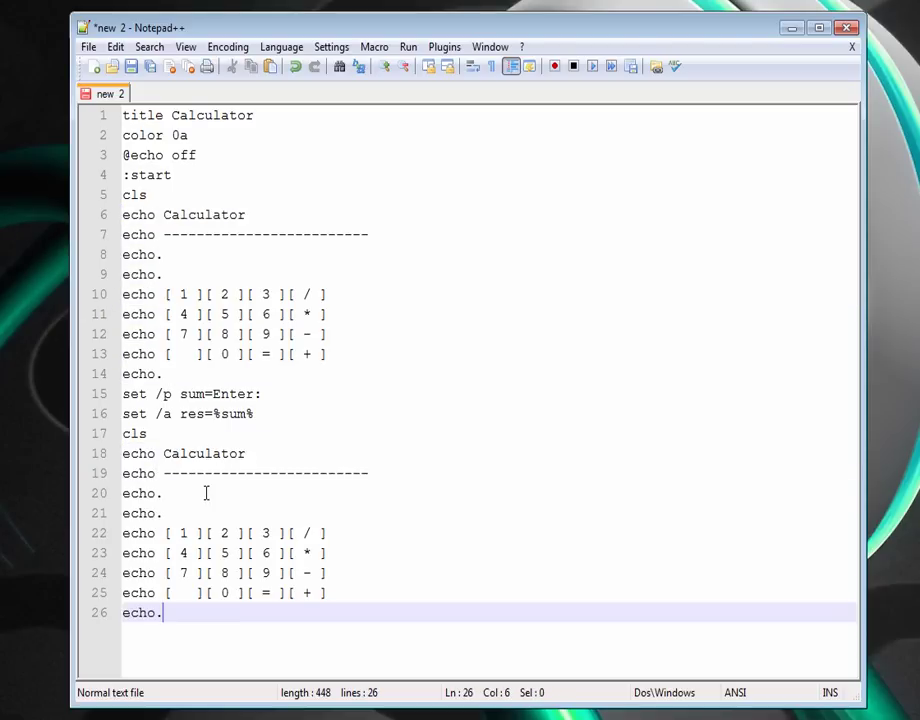
pyautogui.click(226, 489)
pyautogui.press('BackSpace')
pyautogui.write('%')
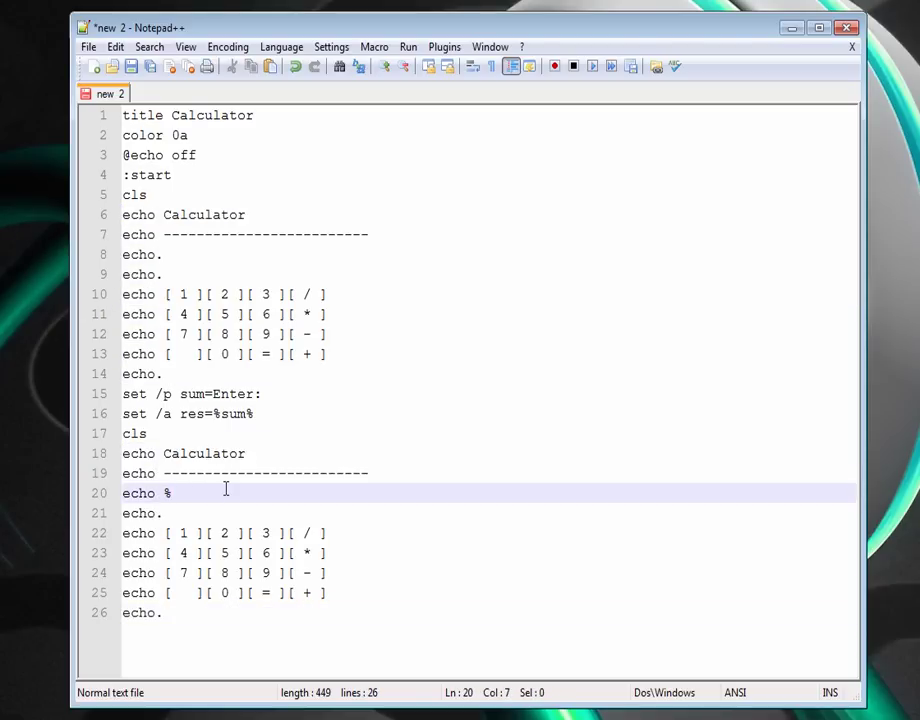
pyautogui.write('res$')
pyautogui.press('BackSpace')
pyautogui.write('%')
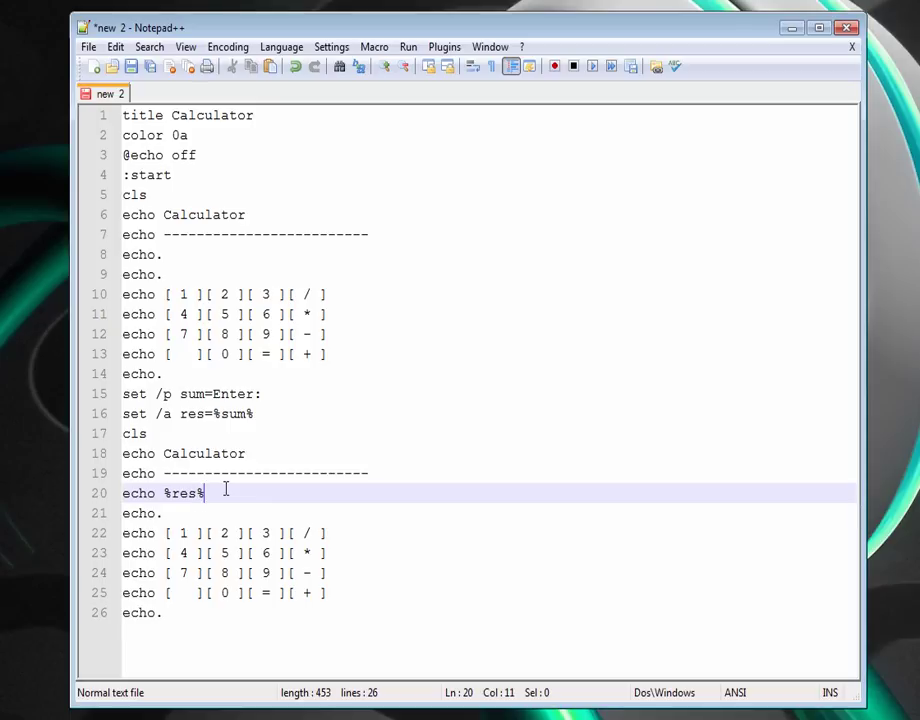
# - Add a pause >nul line at the end of the script
pyautogui.moveTo(187, 375)
pyautogui.mouseDown()
pyautogui.moveTo(44, 386)
pyautogui.moveTo(130, 334)
pyautogui.moveTo(146, 354)
pyautogui.mouseUp()
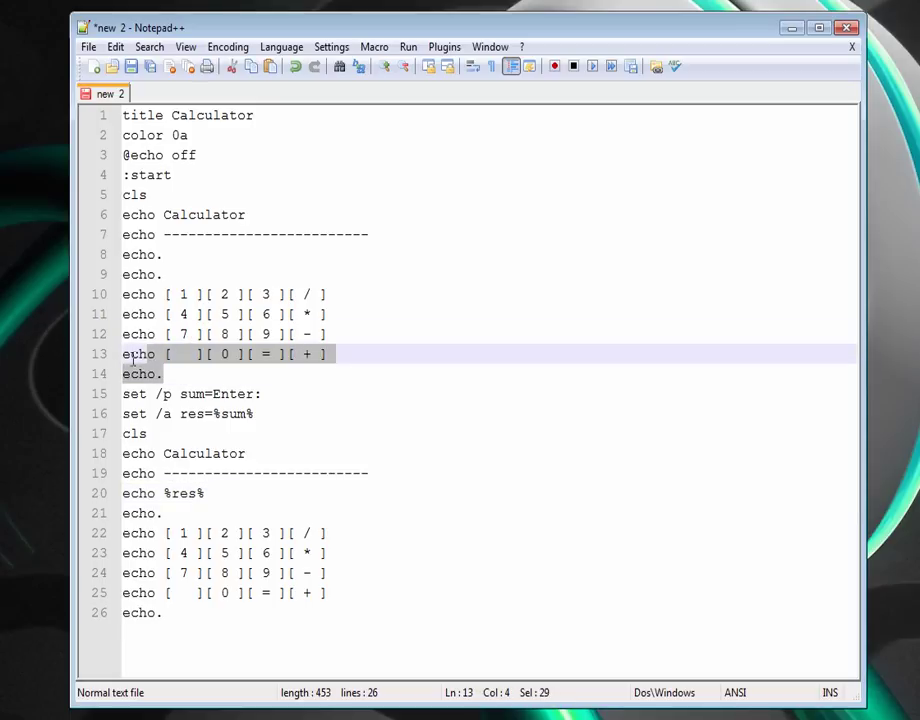
pyautogui.click(253, 478)
pyautogui.press('Down')
pyautogui.moveTo(245, 626)
pyautogui.mouseDown()
pyautogui.moveTo(45, 419)
pyautogui.moveTo(228, 487)
pyautogui.mouseUp()
pyautogui.click(228, 493)
pyautogui.click(283, 646)
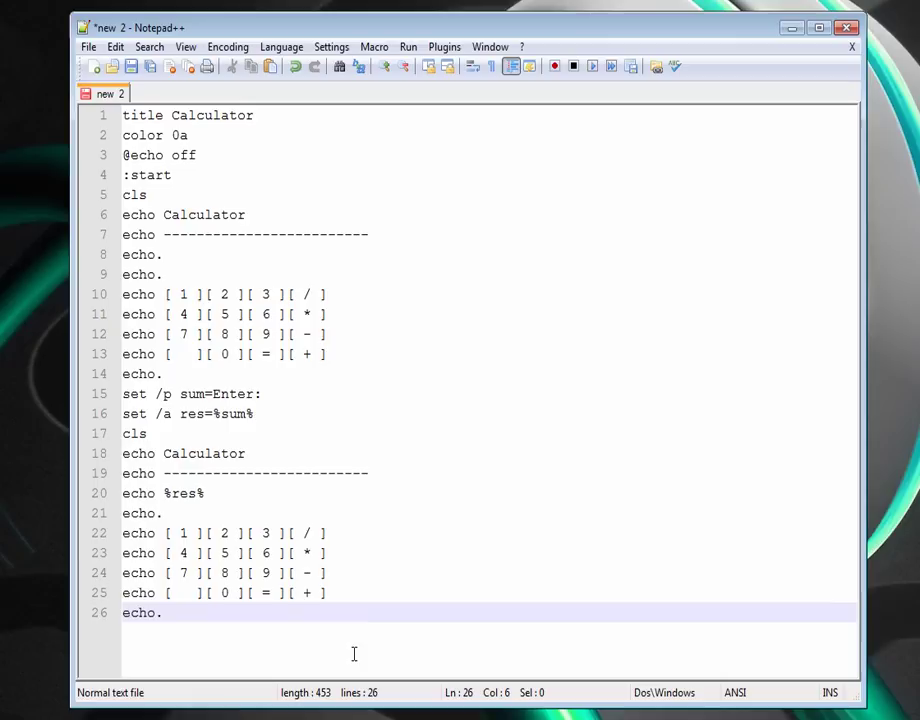
pyautogui.press('Return')
pyautogui.write('pause ')
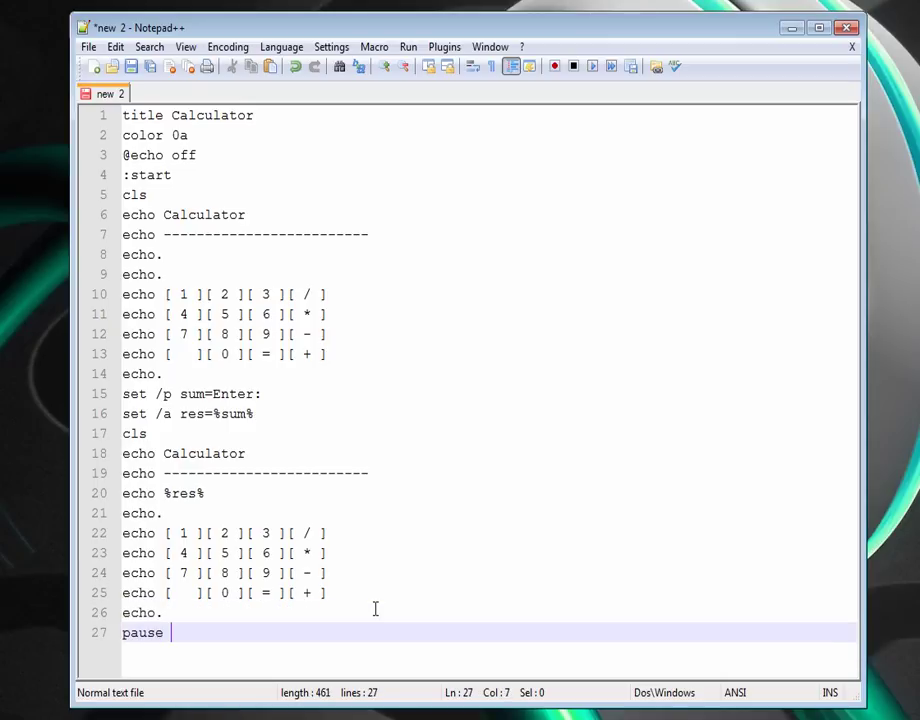
pyautogui.write('>nul')
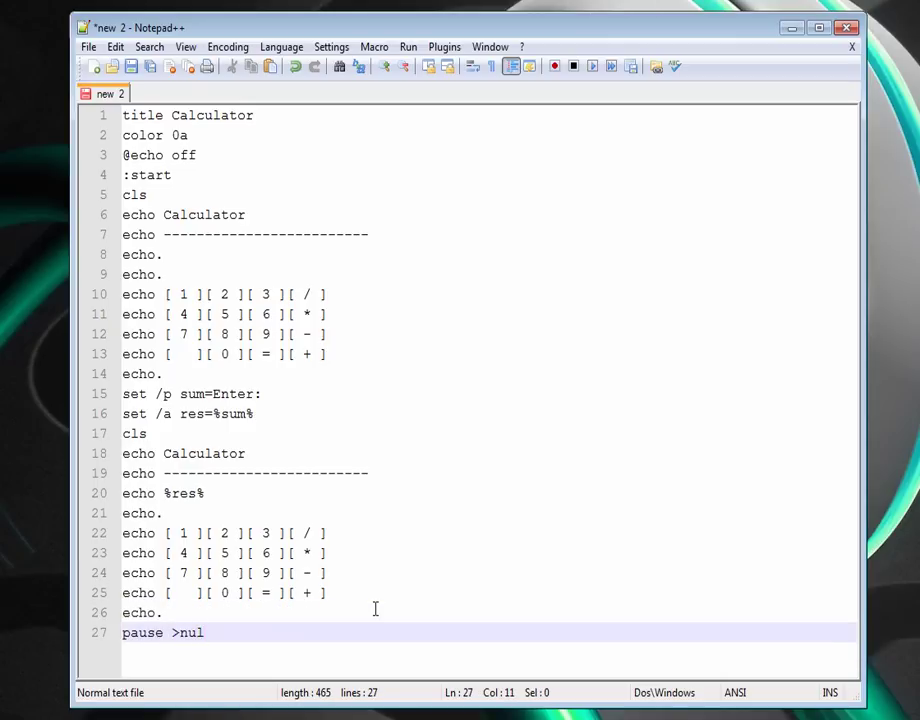
# - Compare the original and duplicated keypad blocks, then add goto start on line 28
pyautogui.moveTo(205, 626)
pyautogui.mouseDown()
pyautogui.moveTo(31, 435)
pyautogui.moveTo(5, 445)
pyautogui.moveTo(215, 663)
pyautogui.mouseUp()
pyautogui.moveTo(148, 434); pyautogui.dragTo(74, 437)
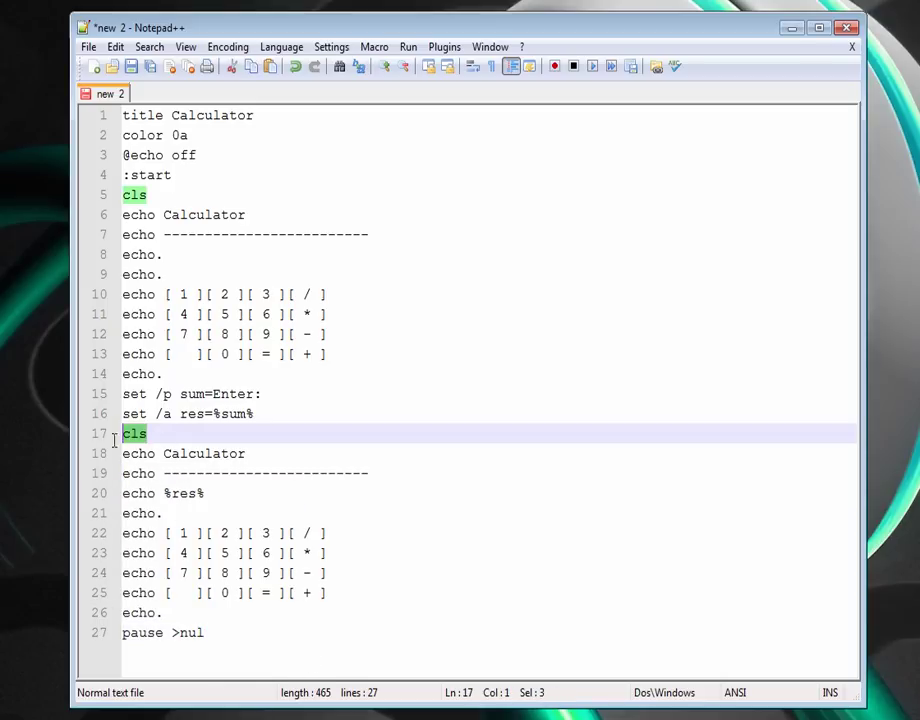
pyautogui.click(314, 493)
pyautogui.moveTo(244, 383); pyautogui.dragTo(122, 214)
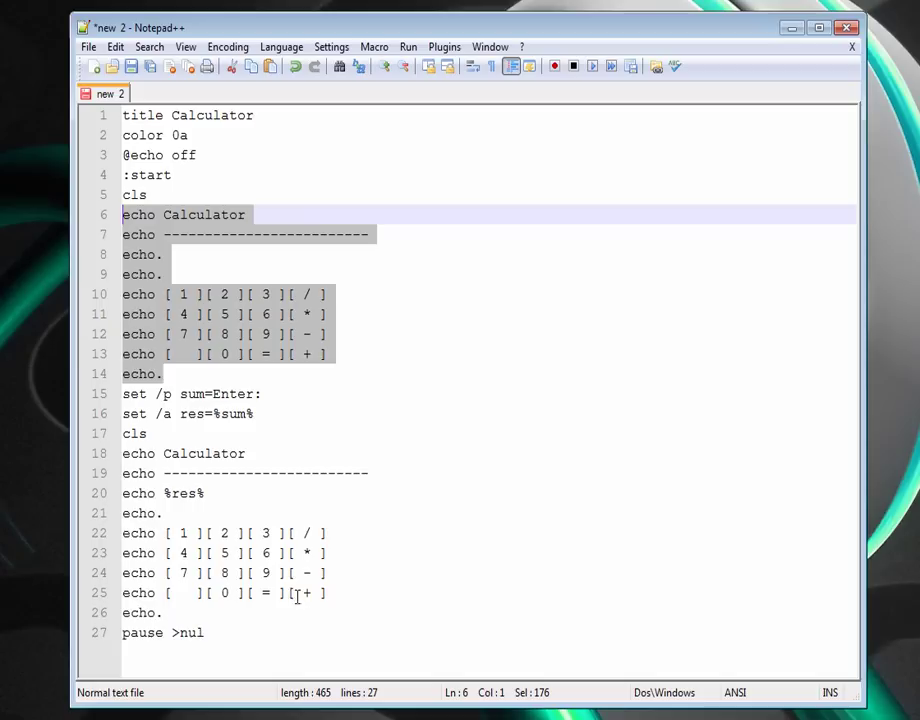
pyautogui.moveTo(333, 593); pyautogui.dragTo(3, 453)
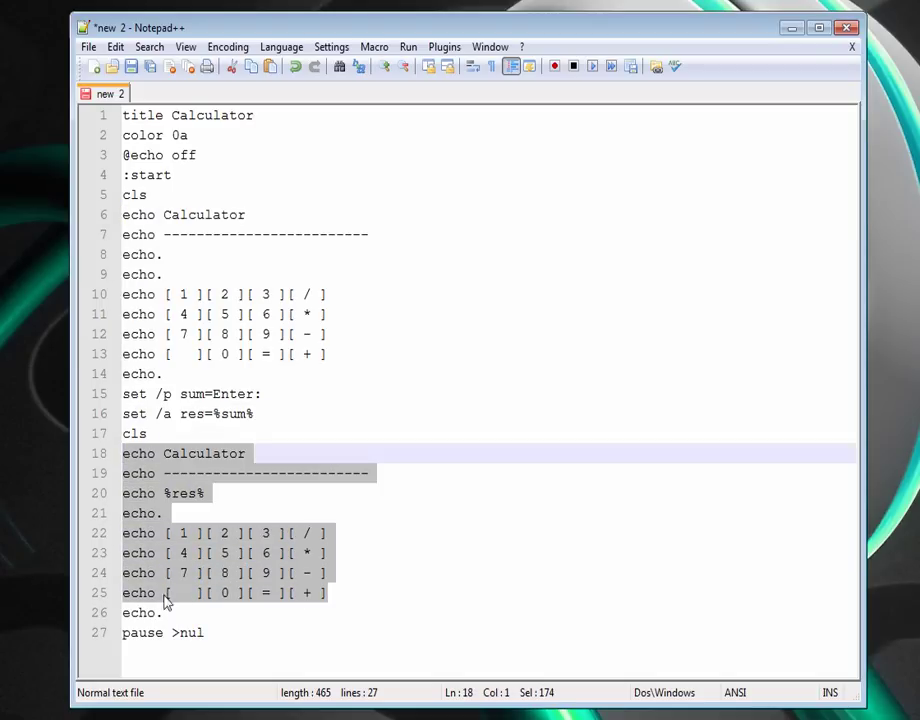
pyautogui.click(242, 676)
pyautogui.press('Return')
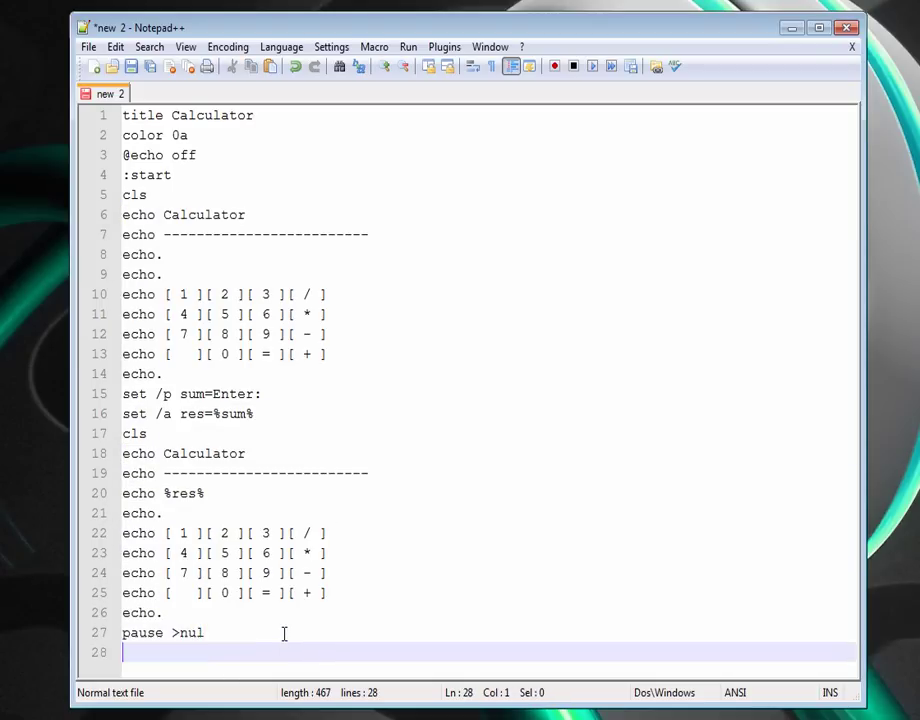
pyautogui.write('goto start')
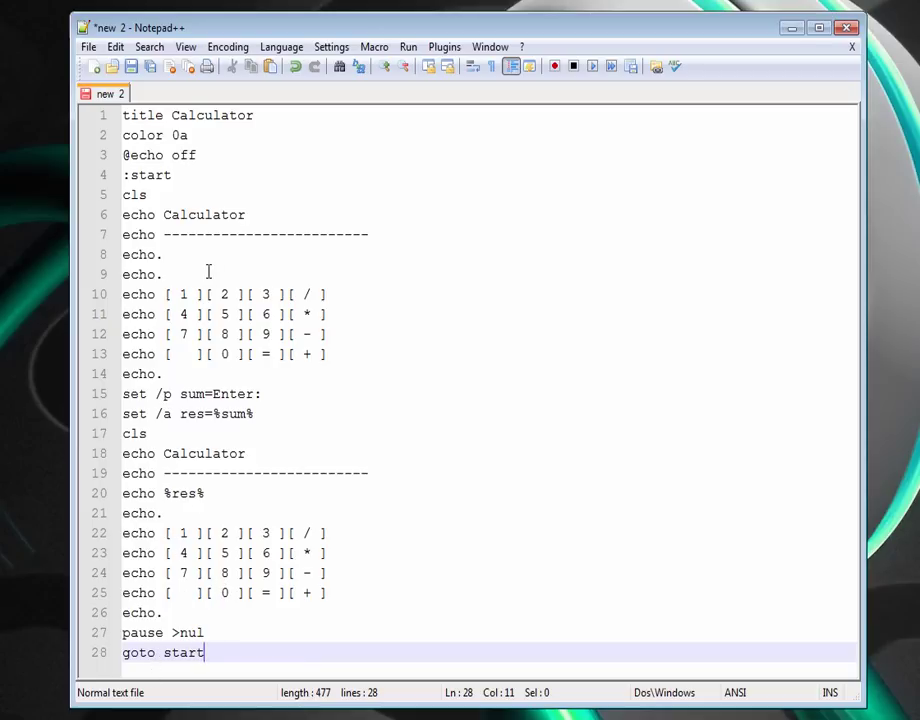
# - Check that goto start matches the :start label on line 4
pyautogui.doubleClick(168, 653)
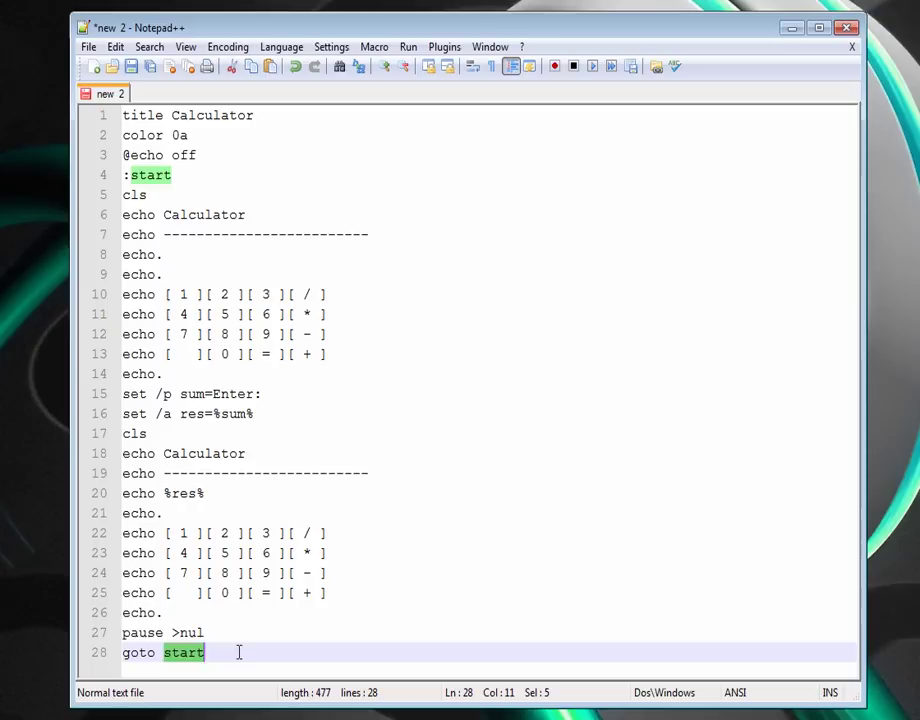
pyautogui.click(245, 655)
pyautogui.doubleClick(171, 653)
pyautogui.click(226, 653)
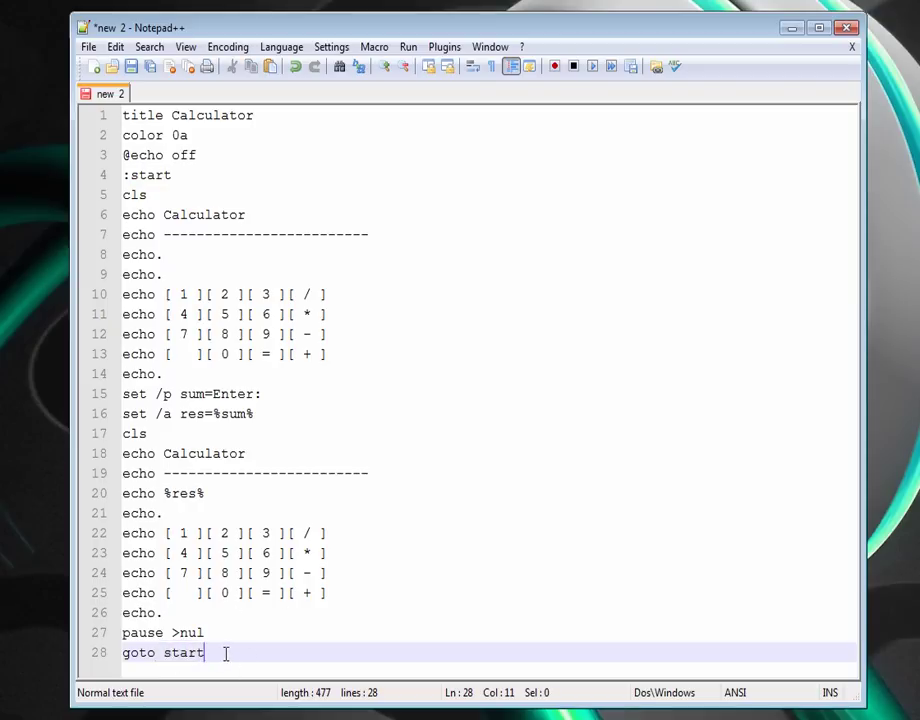
pyautogui.hotkey('shift', 'Home')
pyautogui.moveTo(175, 175); pyautogui.dragTo(123, 175)
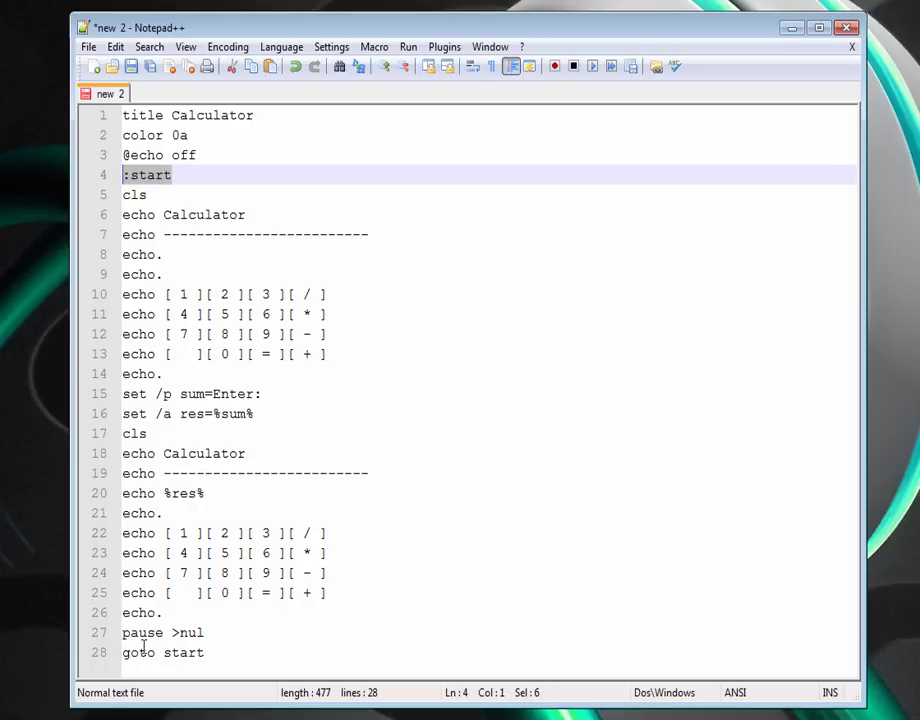
pyautogui.moveTo(163, 653); pyautogui.dragTo(220, 670)
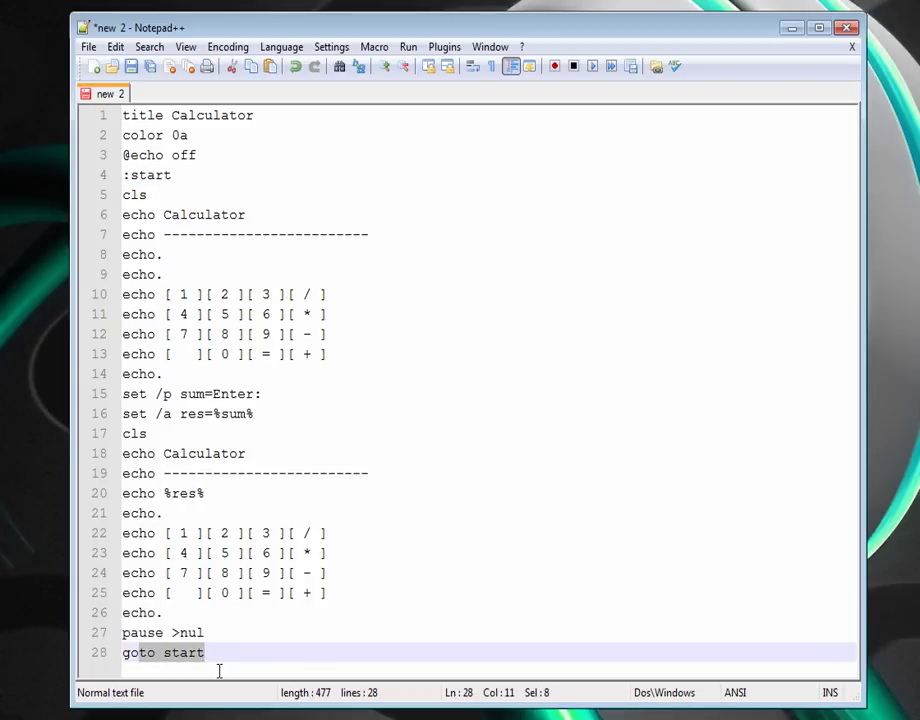
pyautogui.click(220, 668)
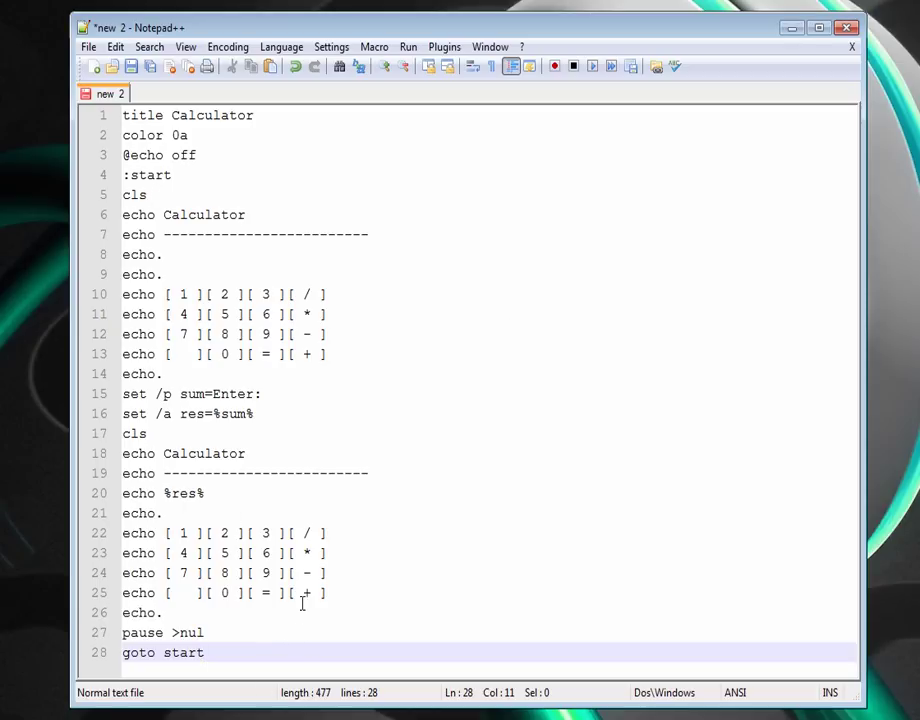
# - Use File > Save As to store the script as calculator.bat in the Desktop folder
pyautogui.click(88, 46)
pyautogui.click(123, 150)
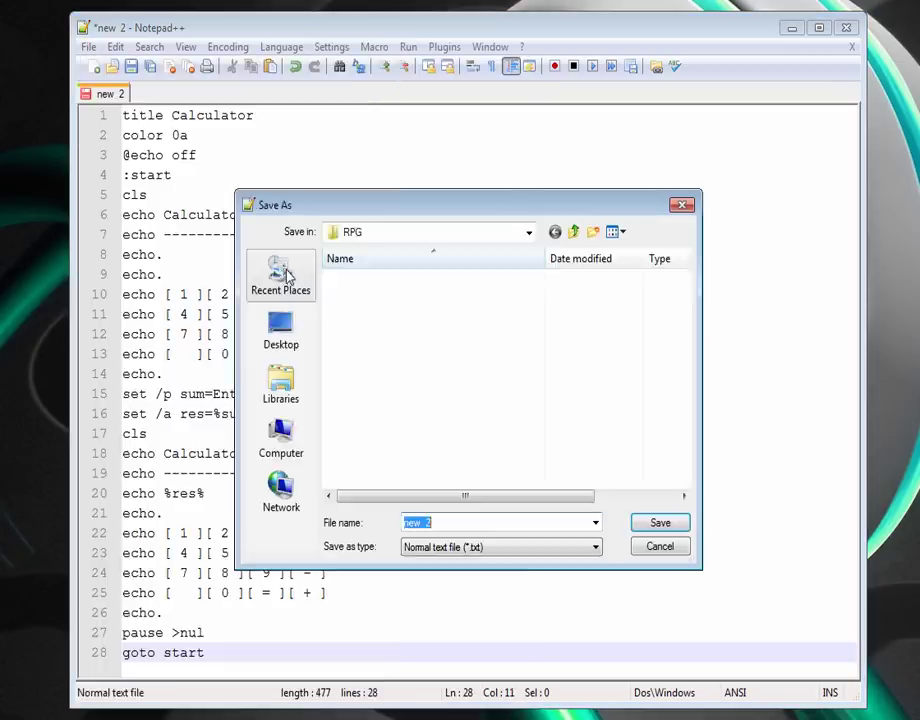
pyautogui.write('calculator.bat')
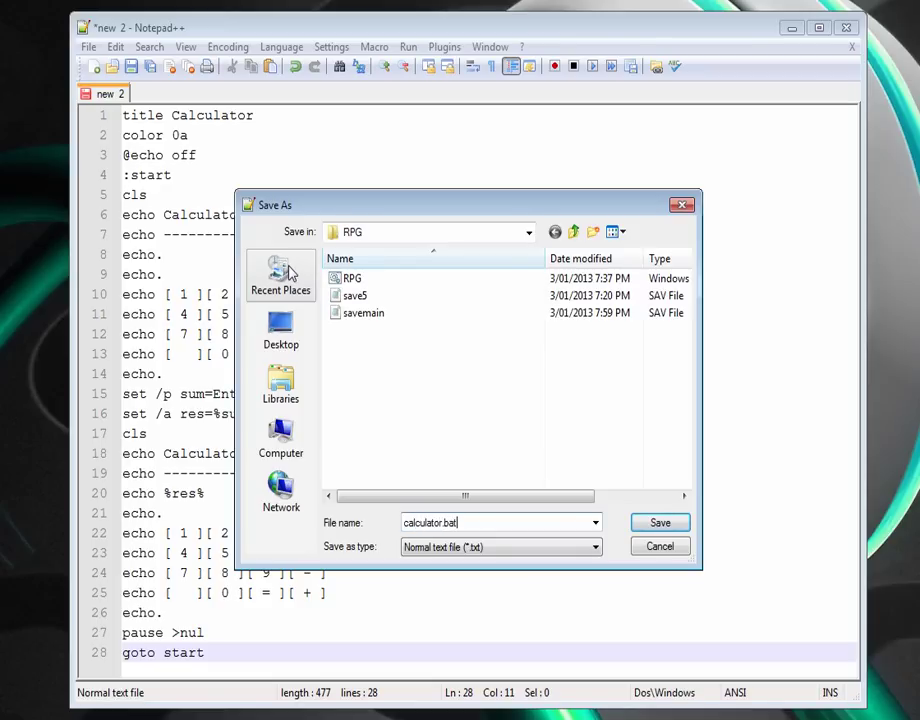
pyautogui.click(280, 335)
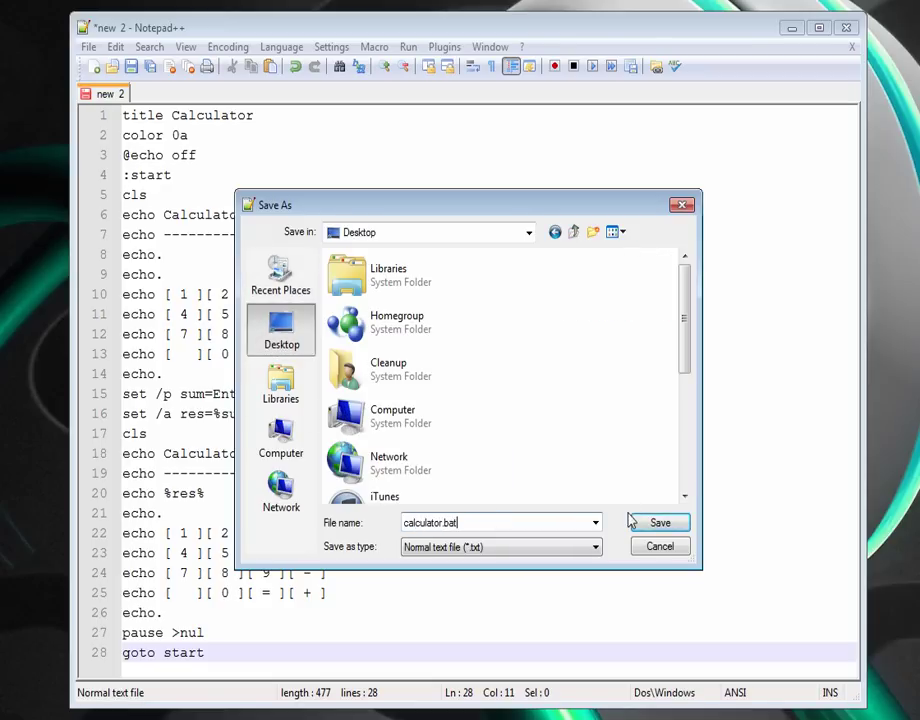
pyautogui.click(660, 522)
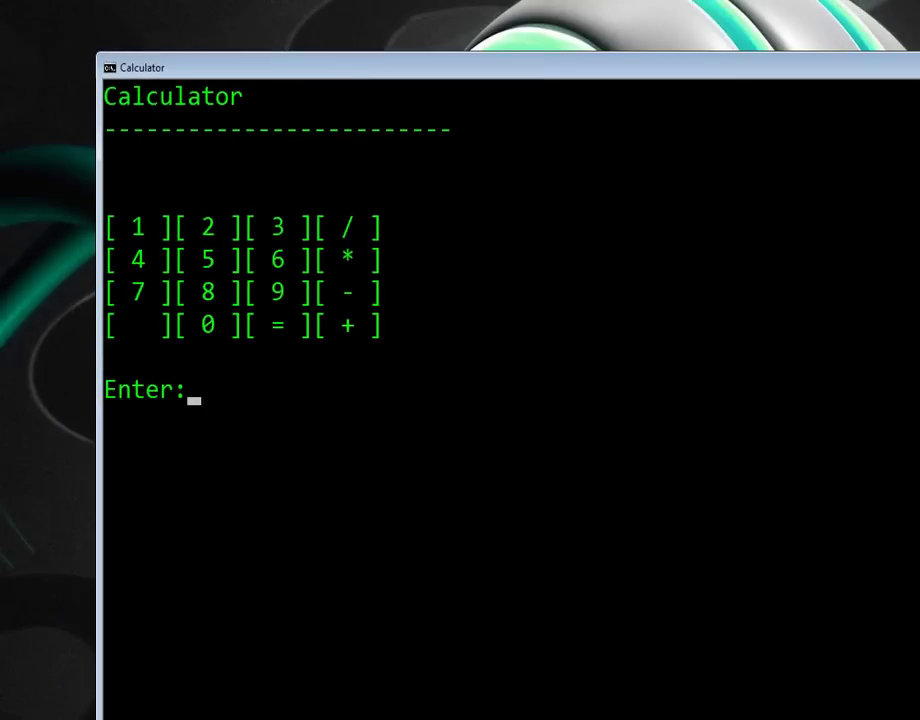
# - Evaluate 1+5 and 1*9 at the calculator's Enter: prompt
pyautogui.write('1')
pyautogui.write('+5')
pyautogui.press('Return')
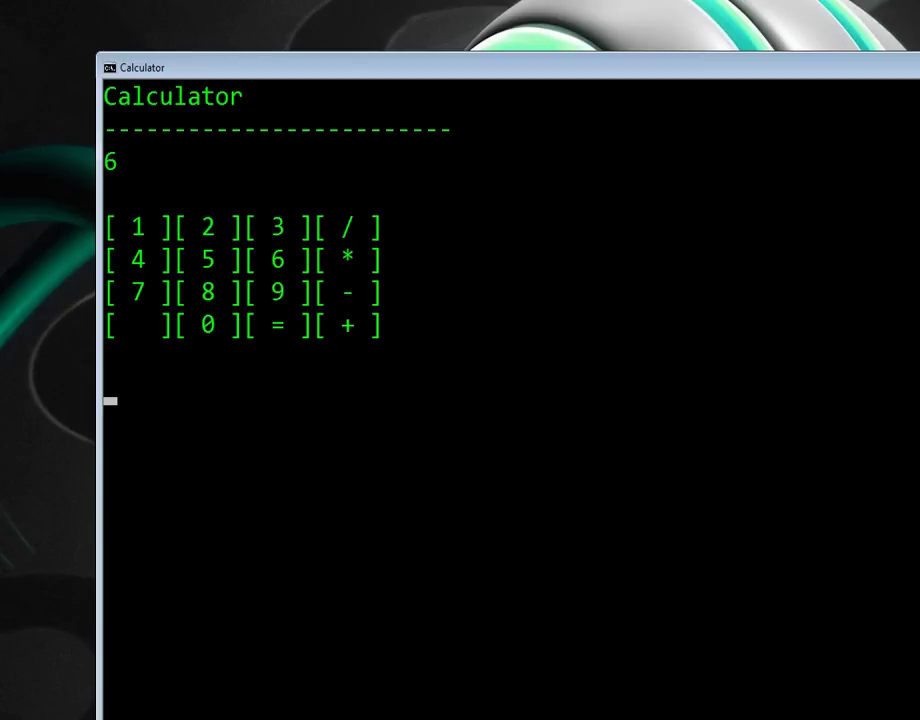
pyautogui.write('*9')
pyautogui.press('Return')
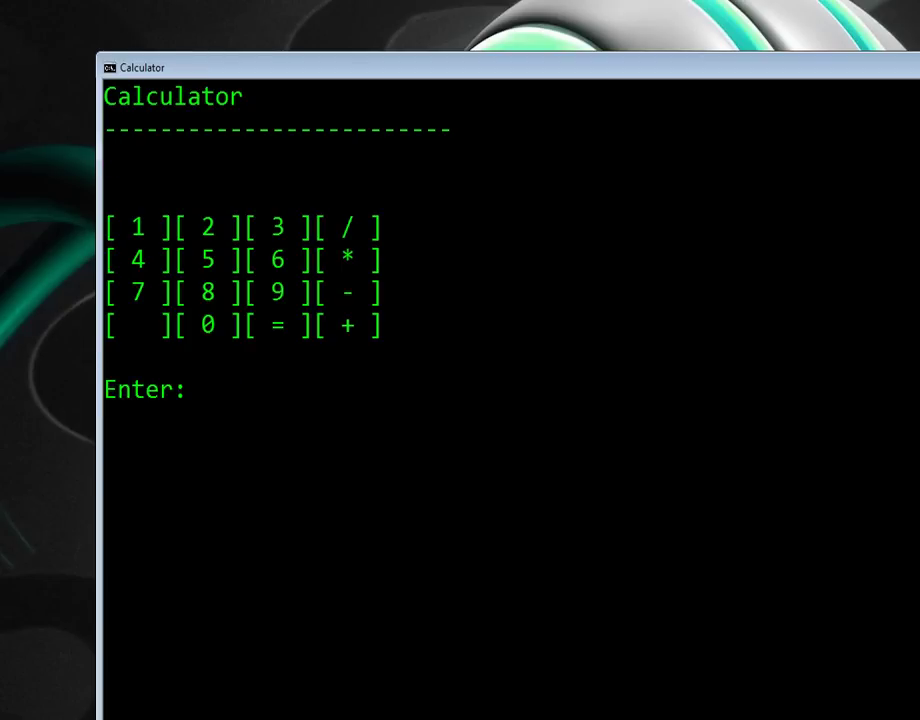
pyautogui.write('*9')
pyautogui.press('Return')
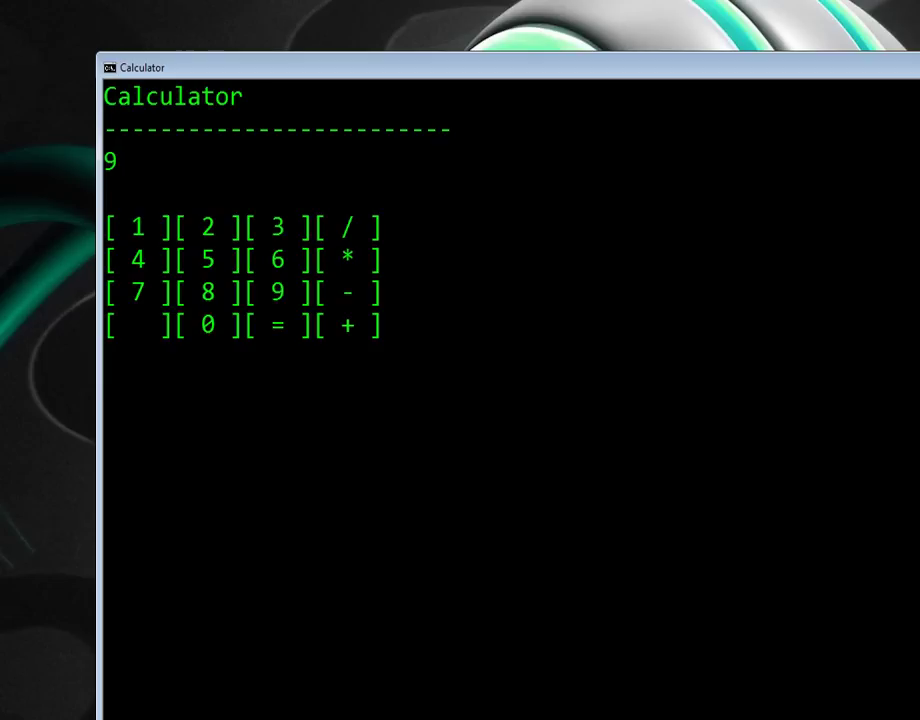
# - Evaluate 12/4 and 5*20, which shows 100, then move the console window
pyautogui.write('2')
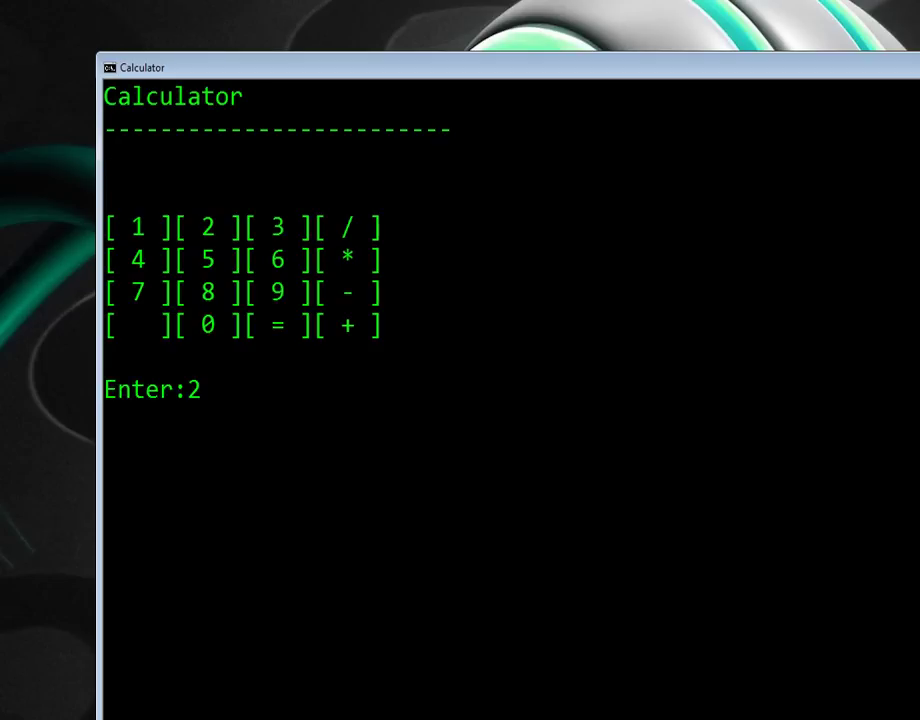
pyautogui.write('/')
pyautogui.write('4')
pyautogui.press('Return')
pyautogui.write('1')
pyautogui.write('24')
pyautogui.press('Return')
pyautogui.write('5*2')
pyautogui.write('0')
pyautogui.press('Return')
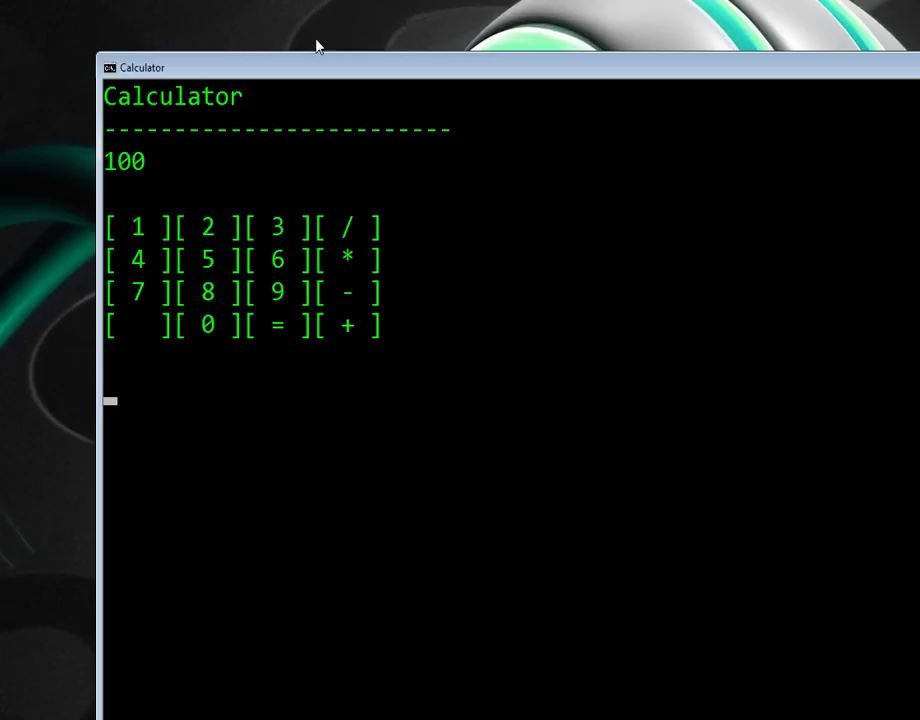
pyautogui.moveTo(463, 74)
pyautogui.mouseDown()
pyautogui.moveTo(364, 20)
pyautogui.moveTo(408, 51)
pyautogui.mouseUp()
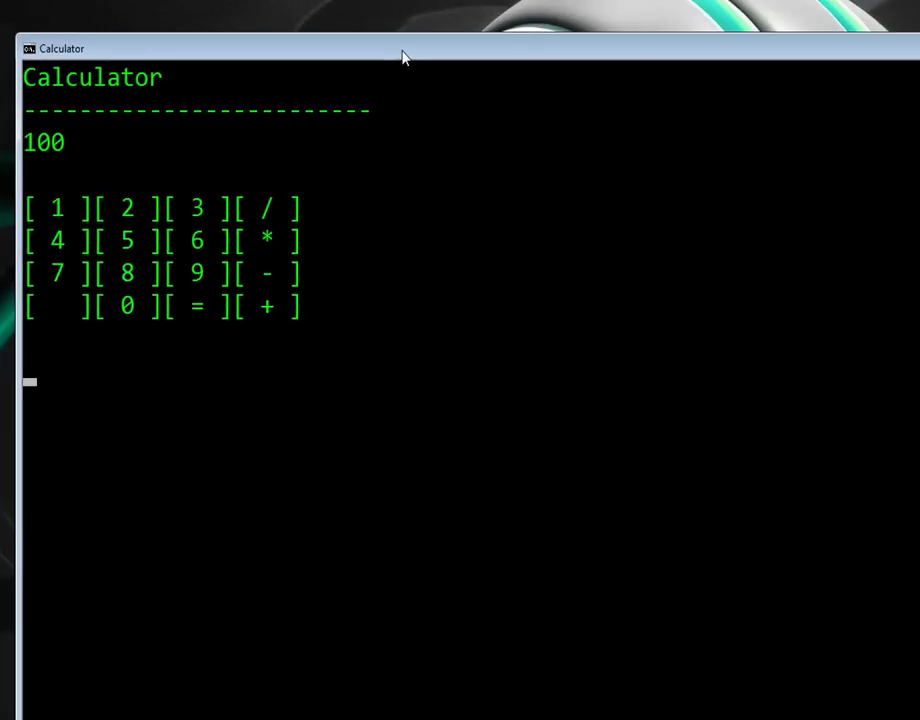